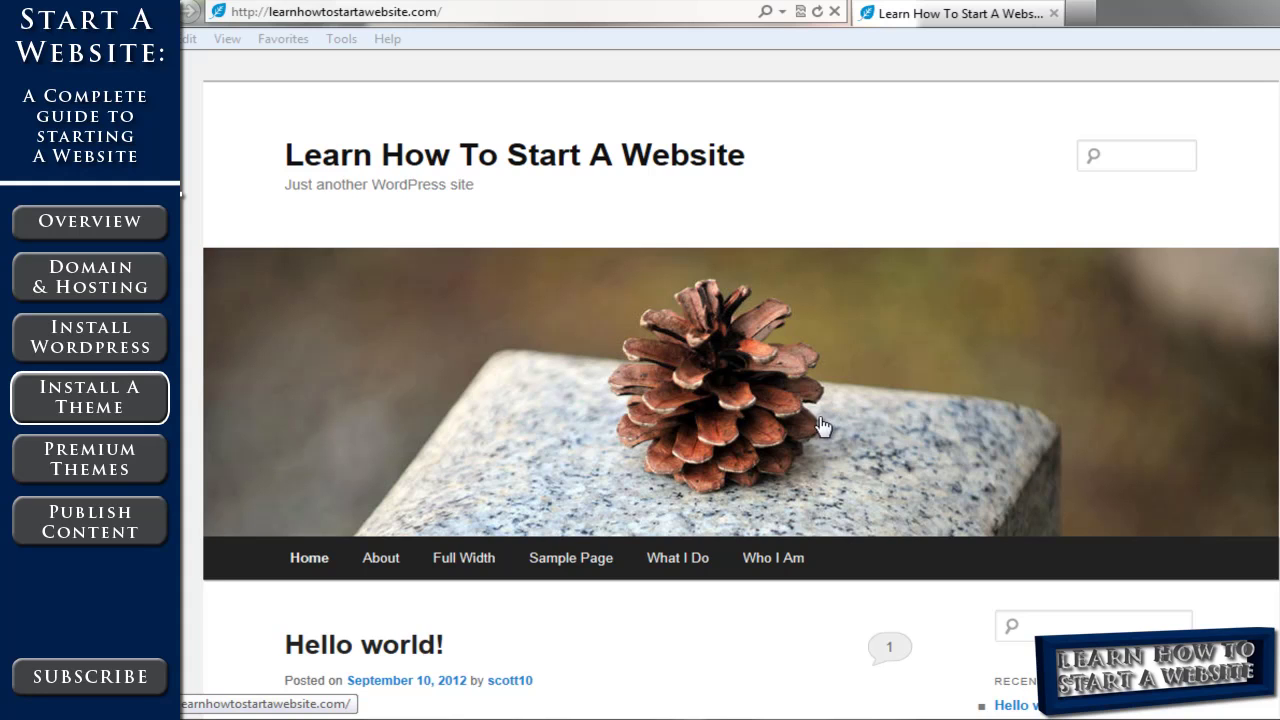
- Scroll down and back up through the site's front page
scroll(740, 400, "down", 3)
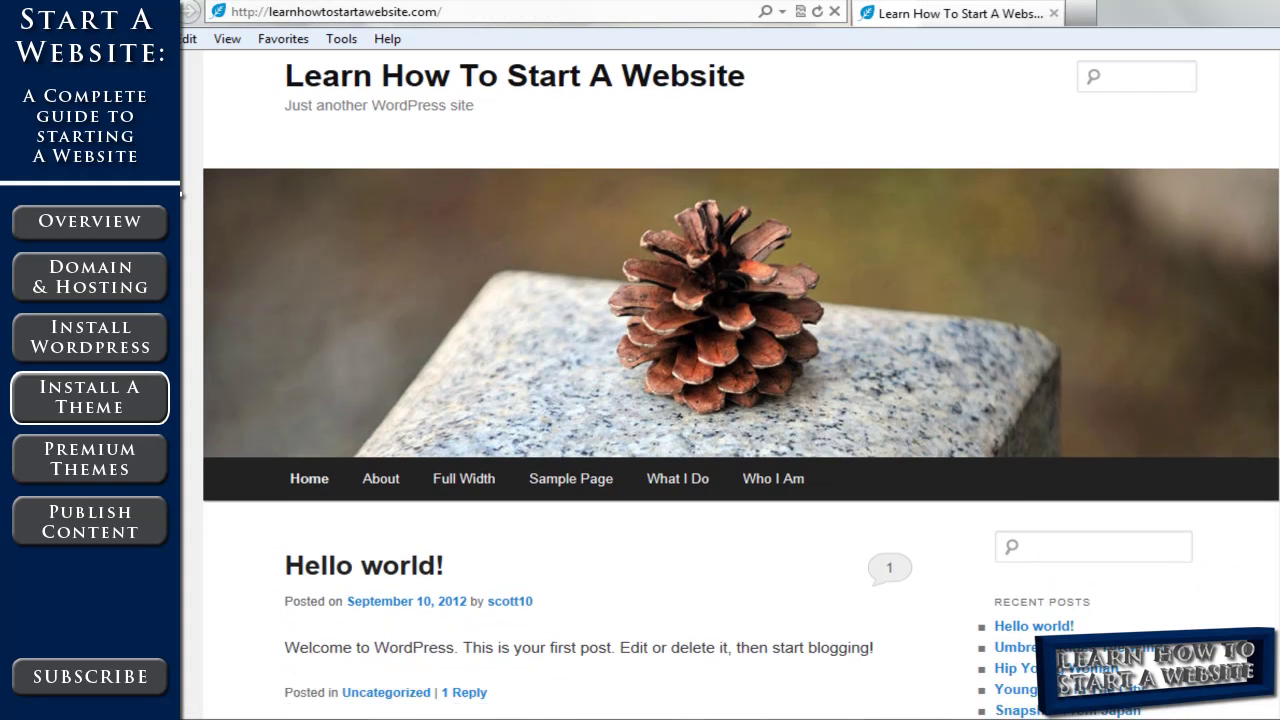
scroll(740, 400, "down", 2)
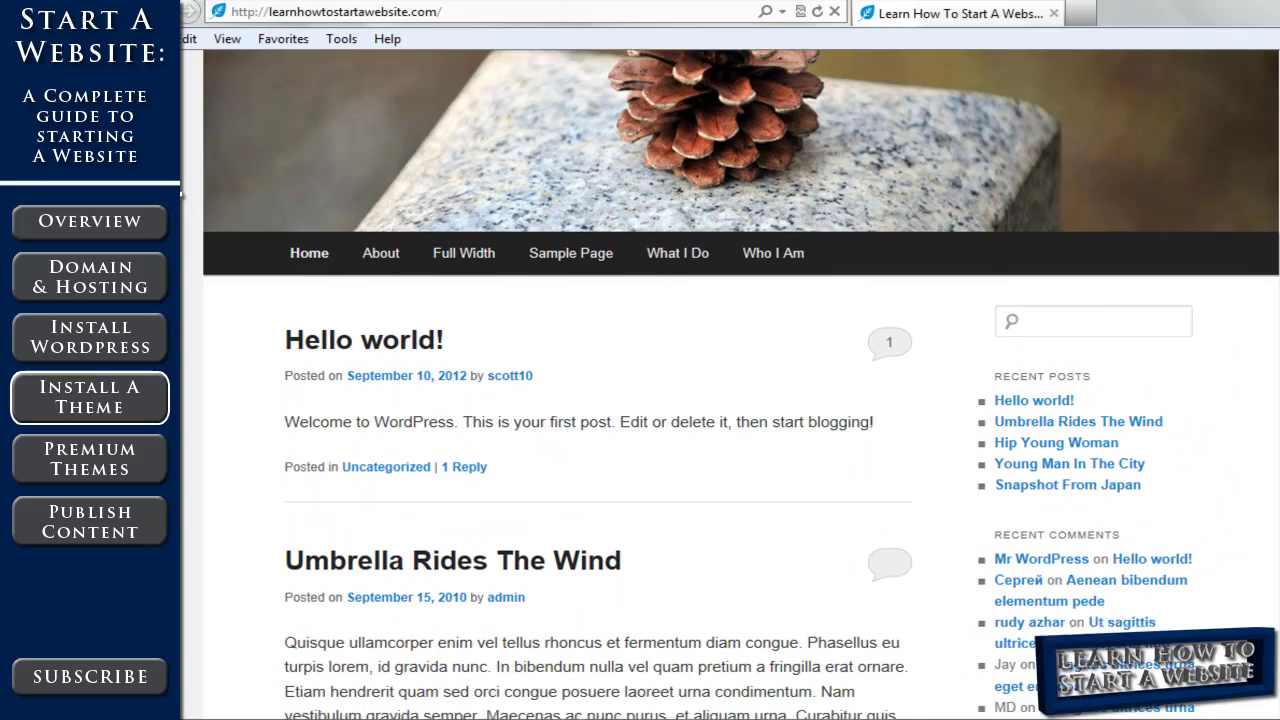
scroll(740, 400, "down", 6)
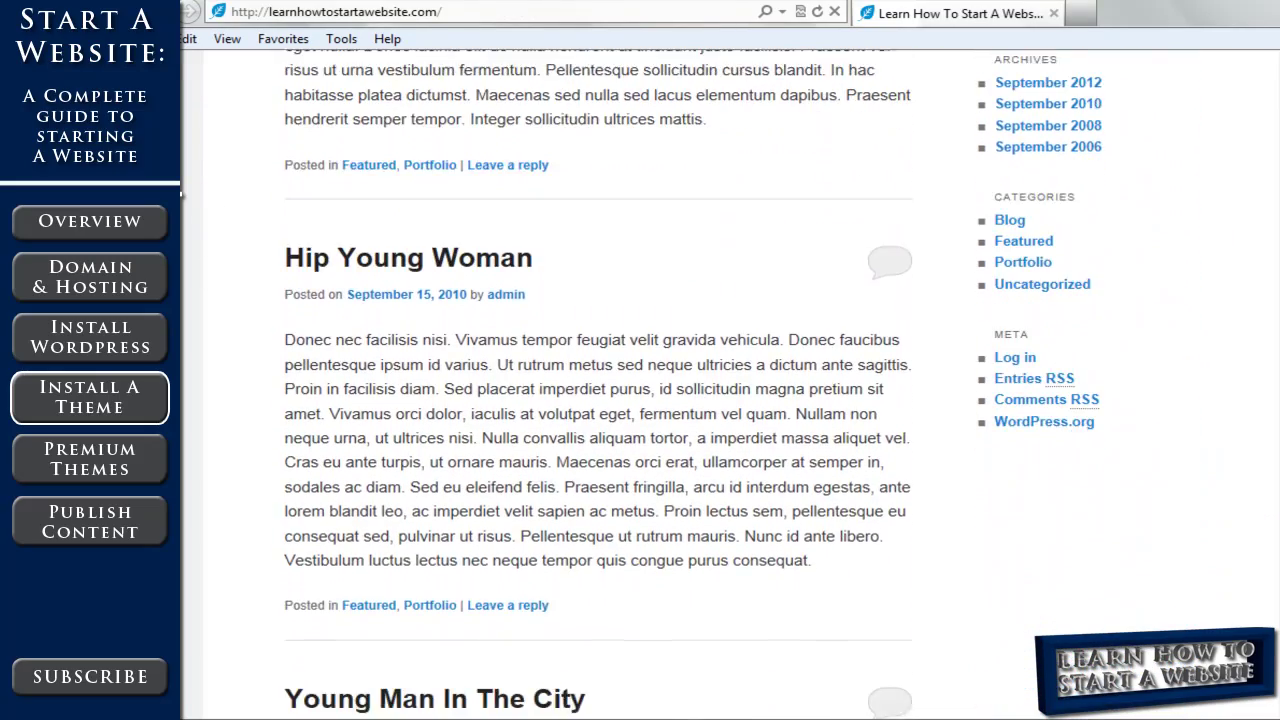
scroll(740, 400, "up", 4)
scroll(740, 400, "up", 4)
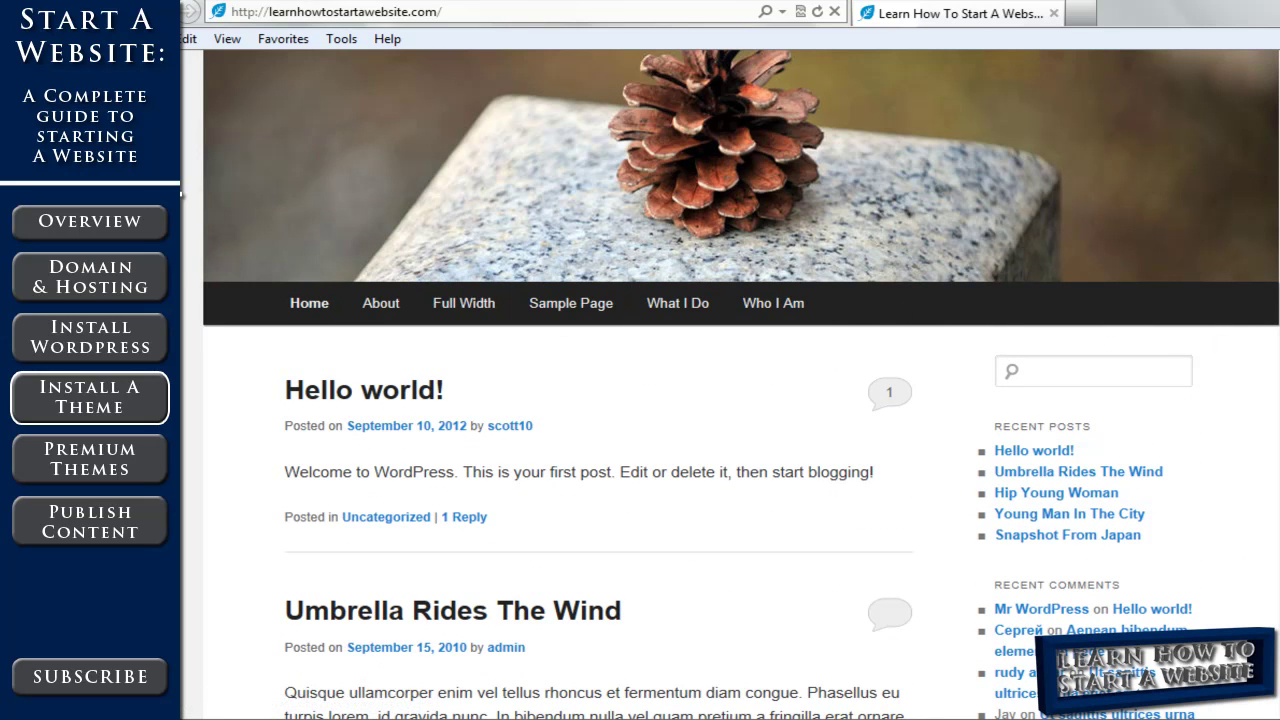
scroll(740, 400, "up", 3)
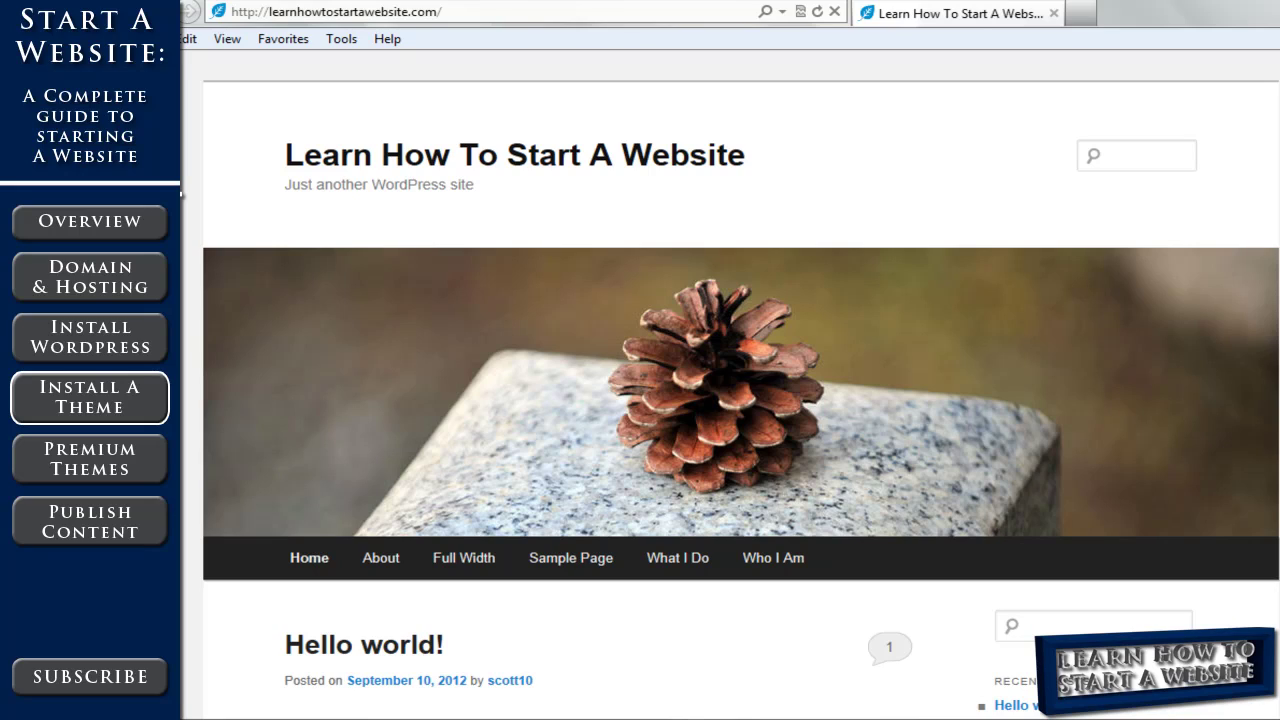
- Go to the site's /wp-admin address and log in to the Dashboard
left_click(499, 10)
left_click(499, 10)
type("w")
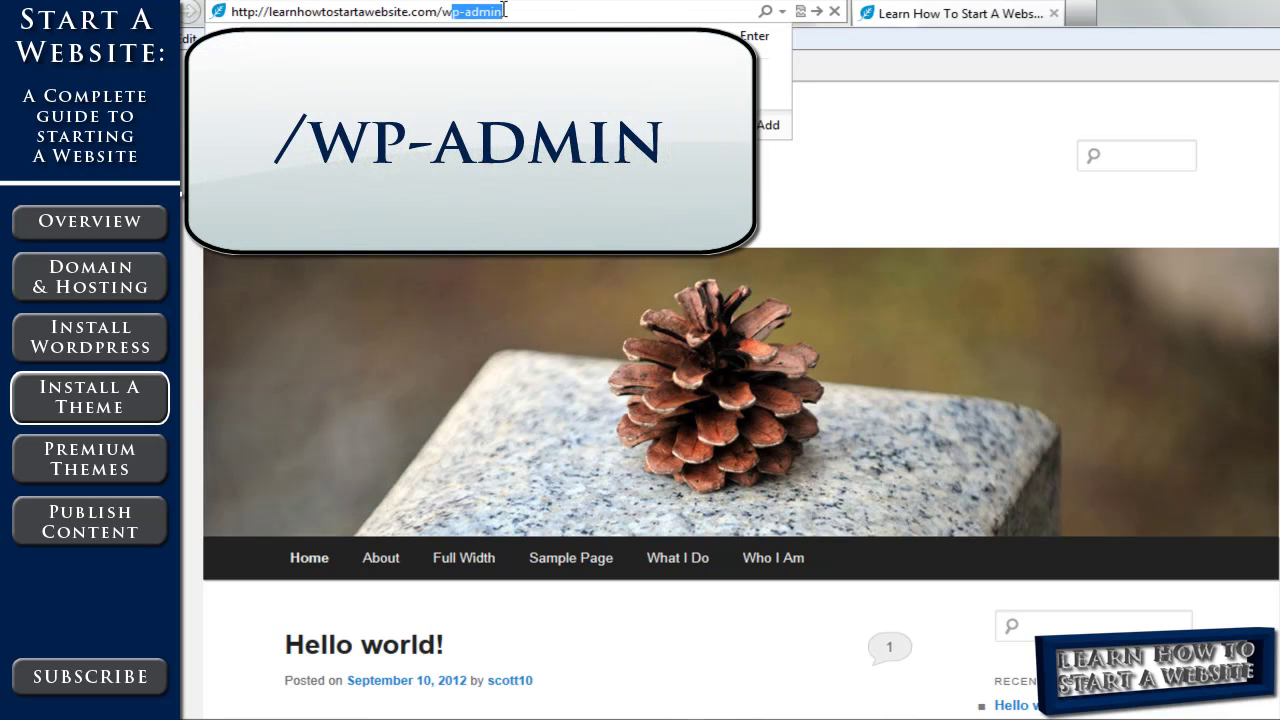
type("p")
key("End")
key("Return")
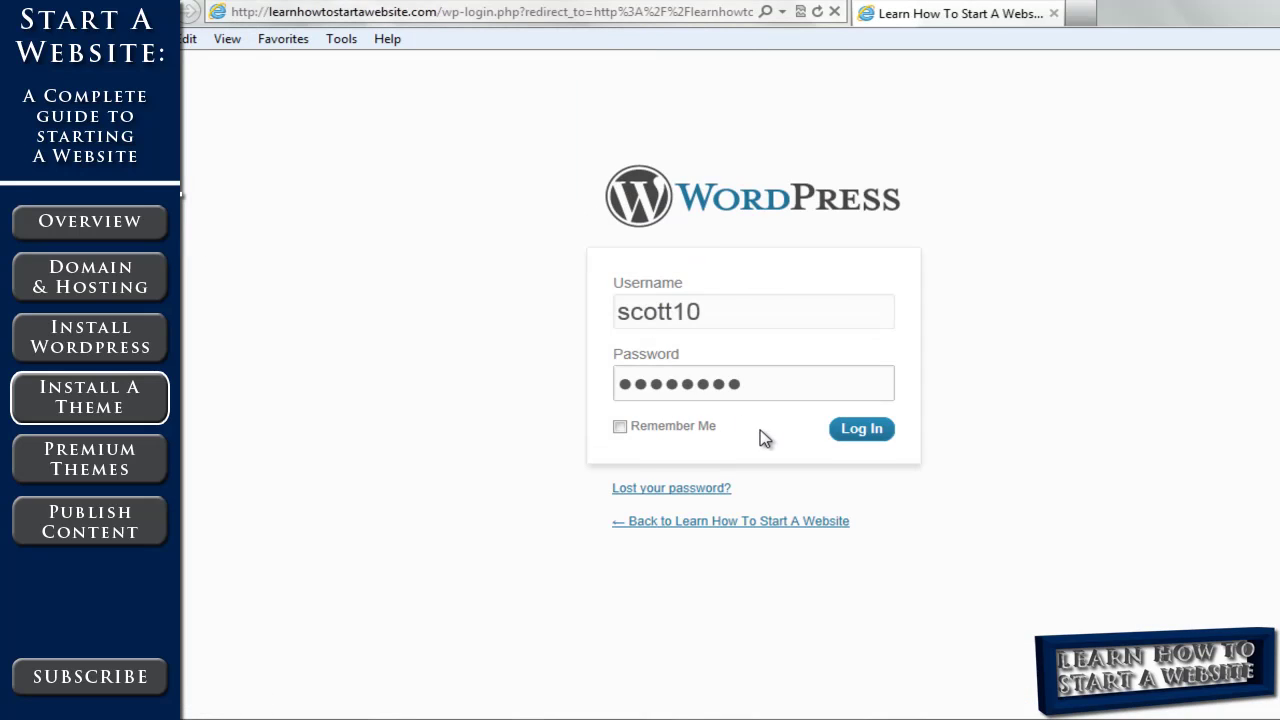
left_click(858, 432)
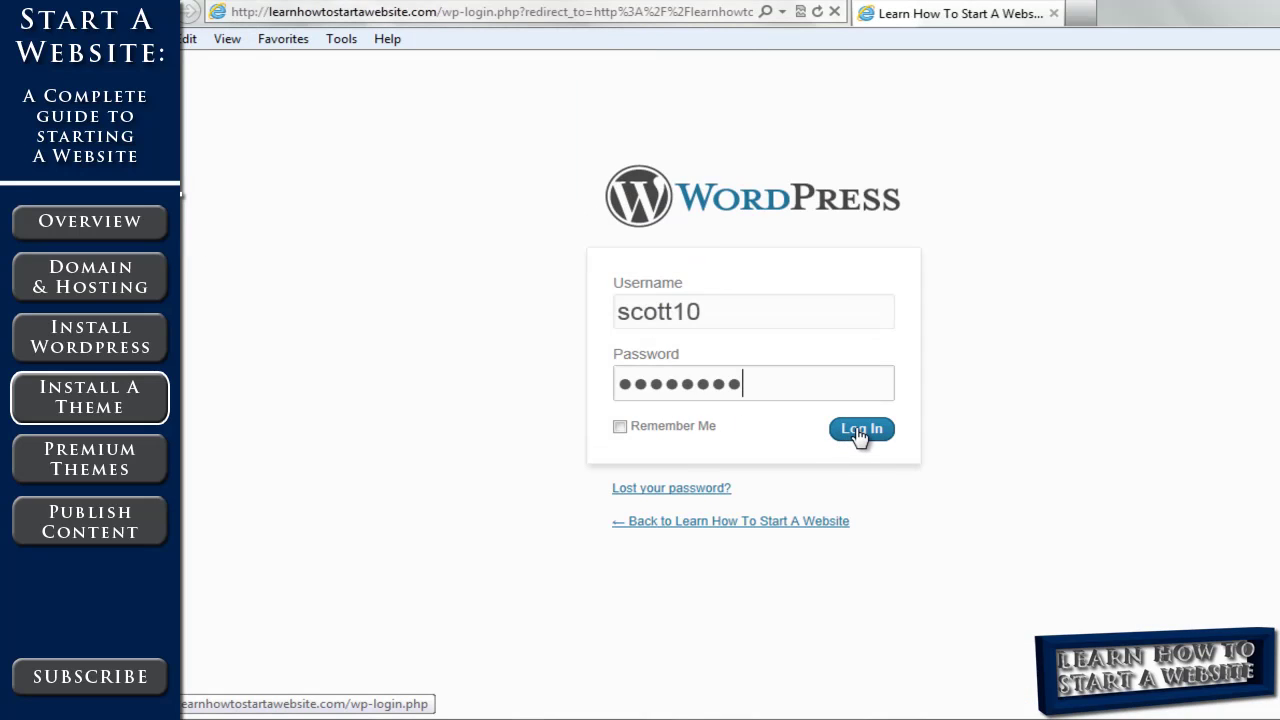
left_click(858, 432)
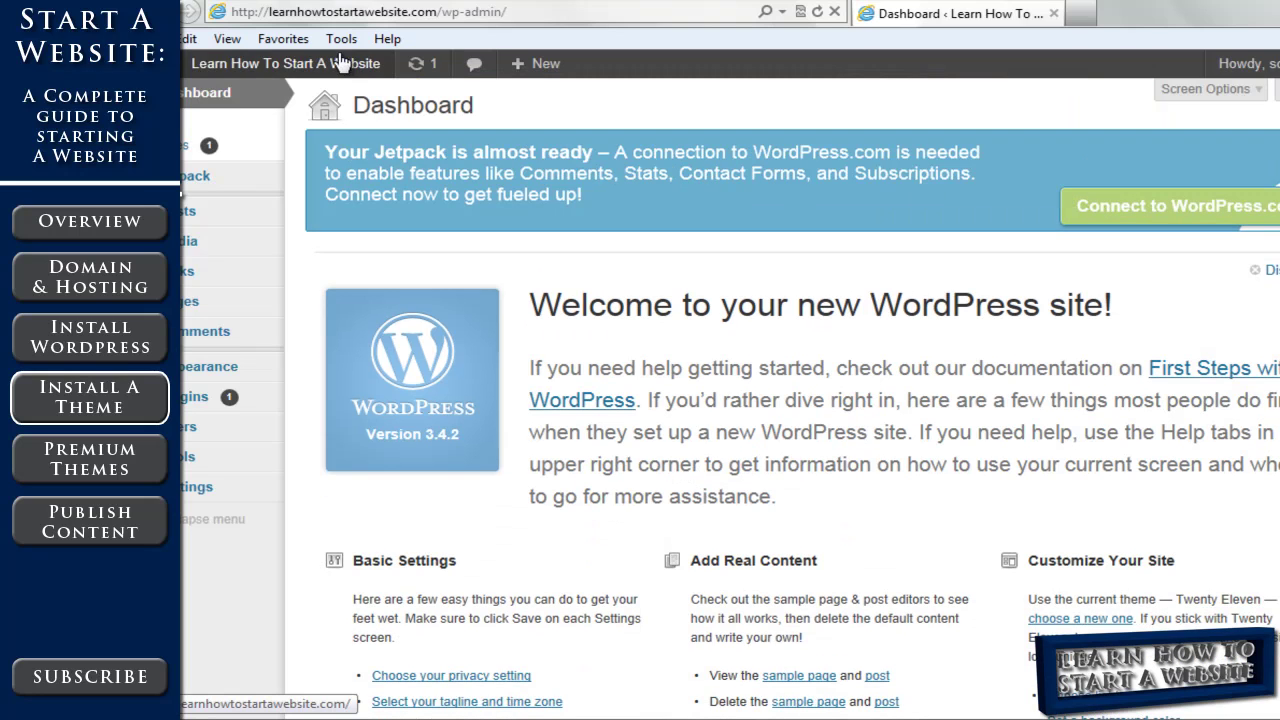
- View the live site from the admin bar, then return to the Dashboard's Appearance menu
left_click(335, 70)
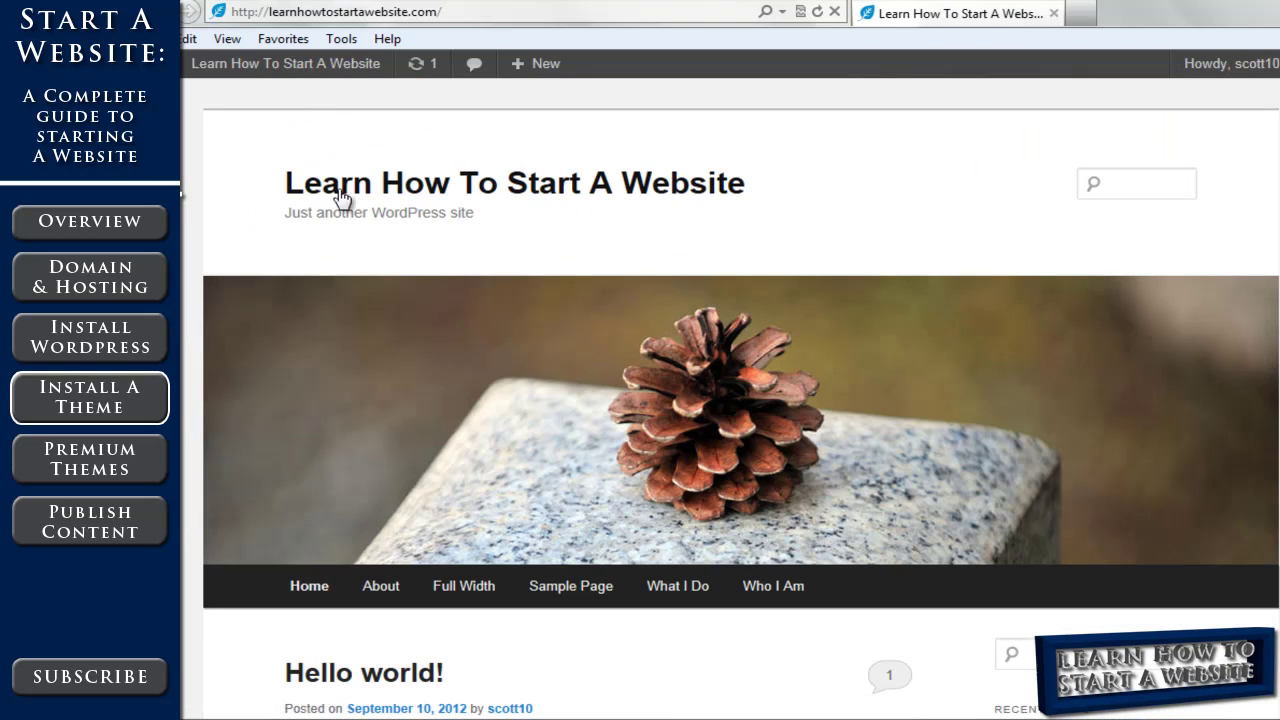
mouse_move(265, 75)
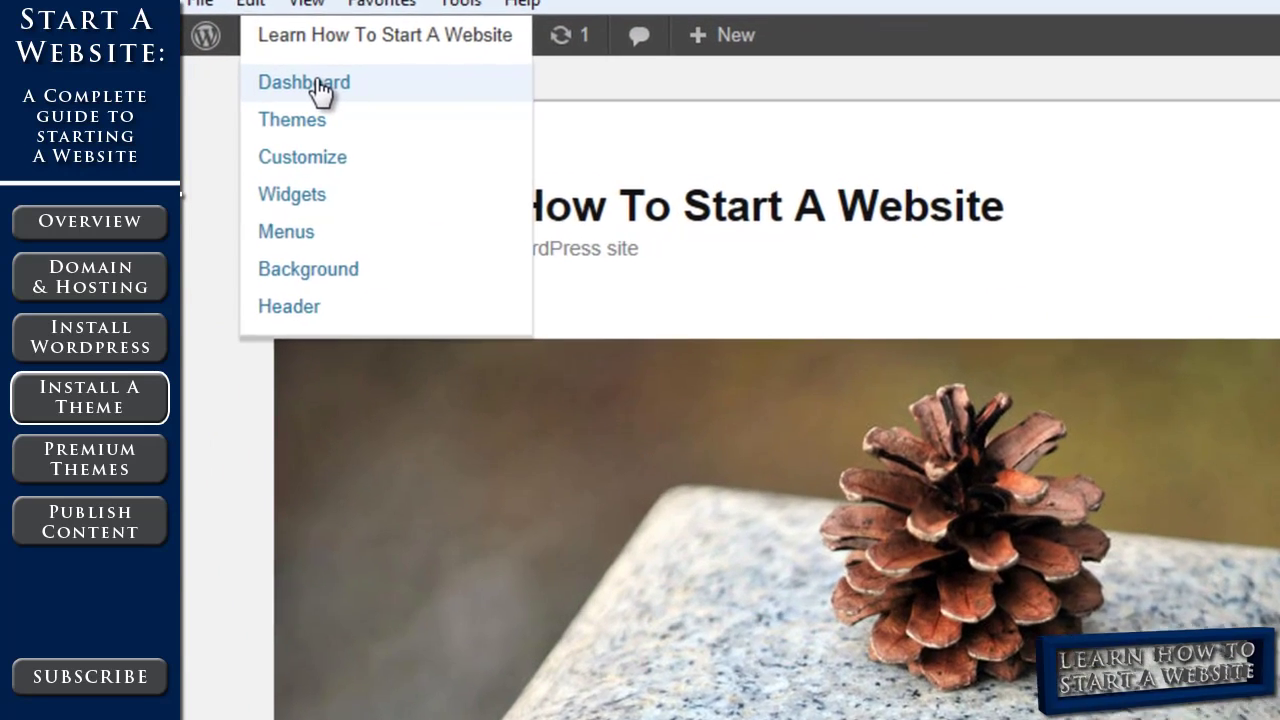
left_click(318, 92)
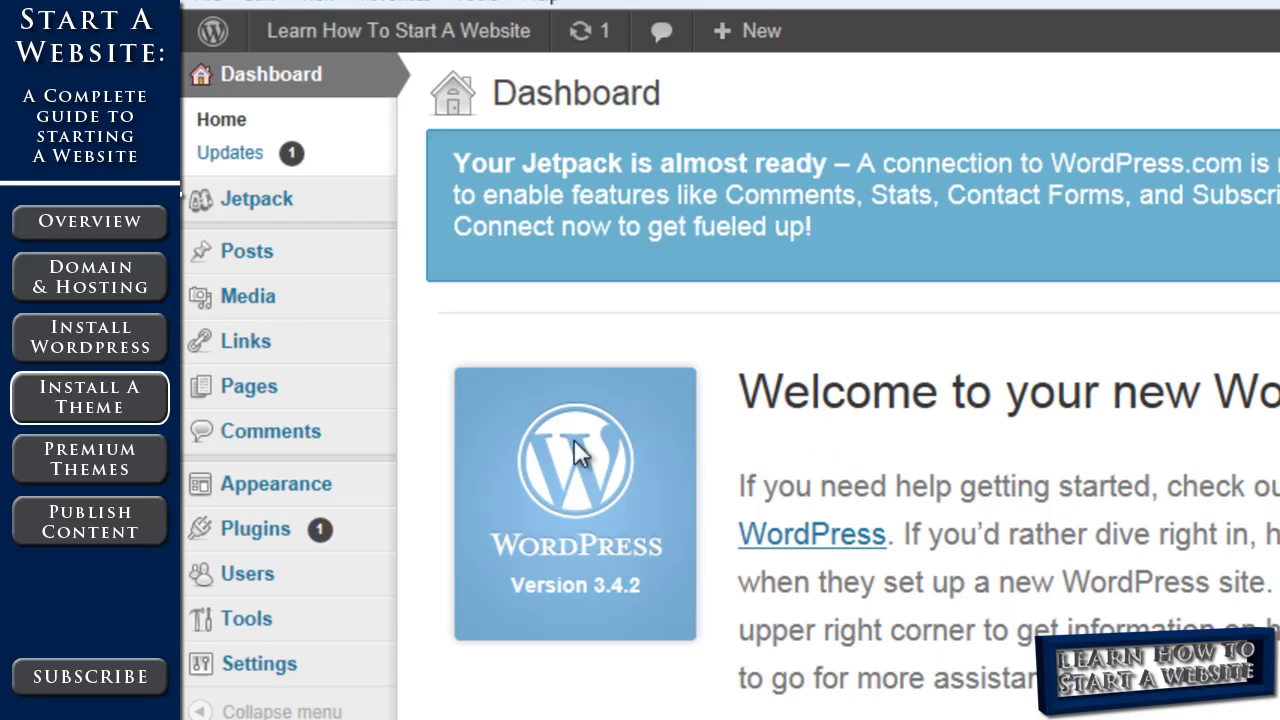
mouse_move(326, 490)
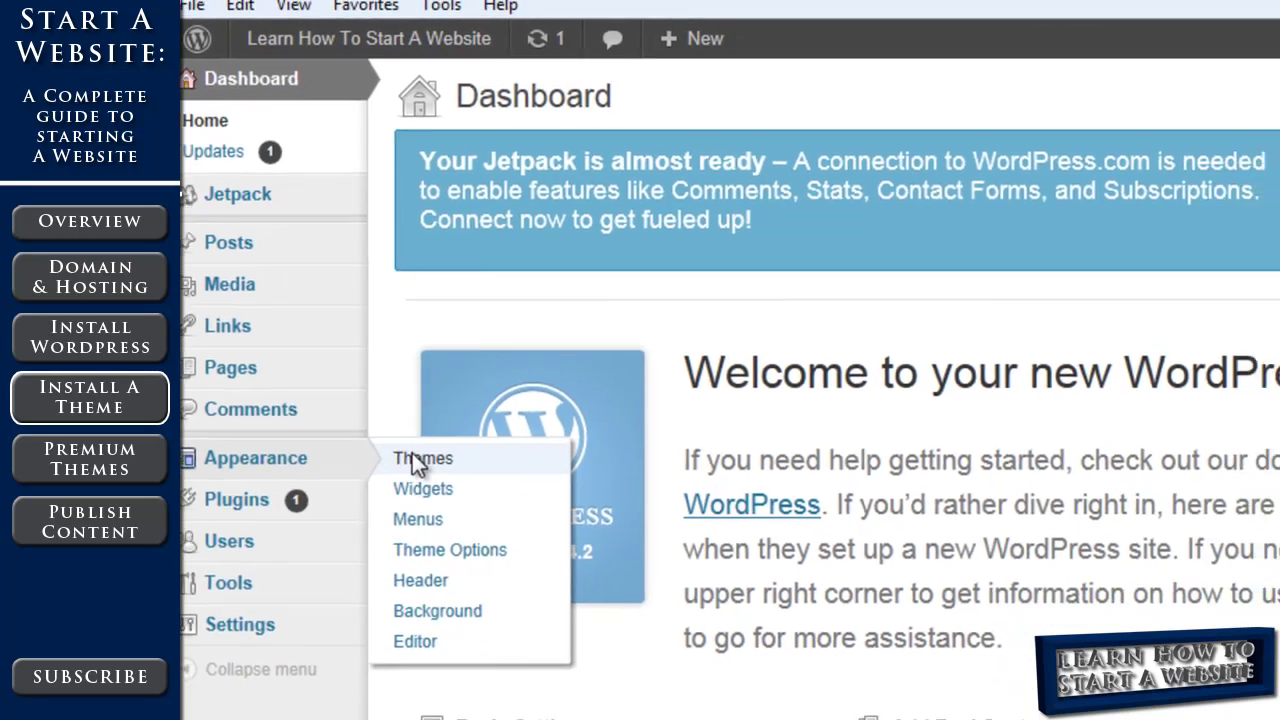
- Go to Appearance > Themes > Install Themes and scroll to the Feature Filter
left_click(450, 487)
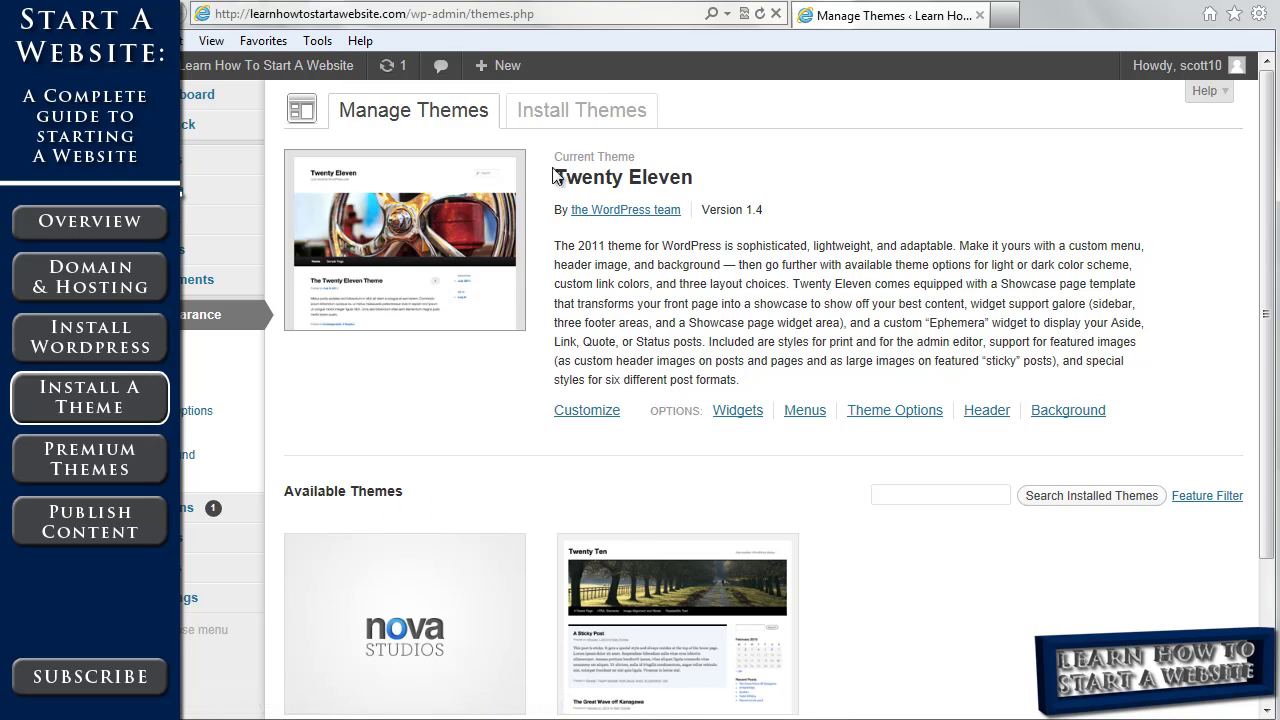
left_click(549, 112)
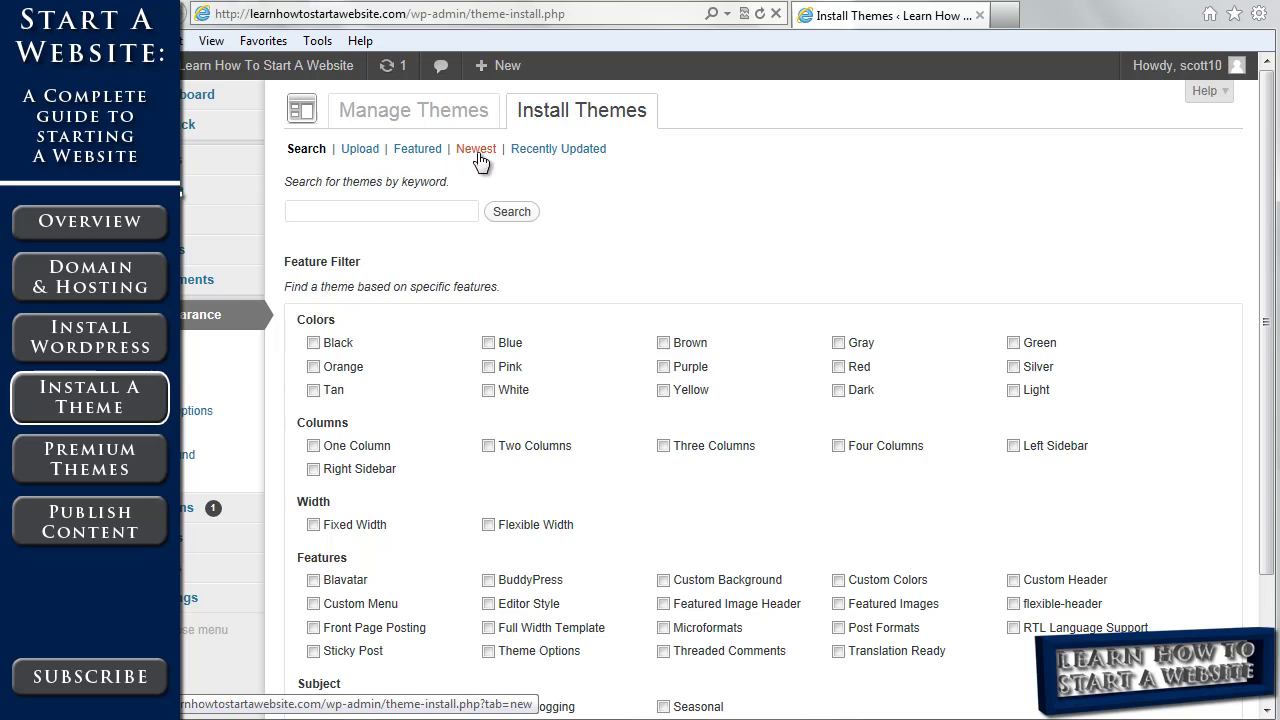
left_click(415, 210)
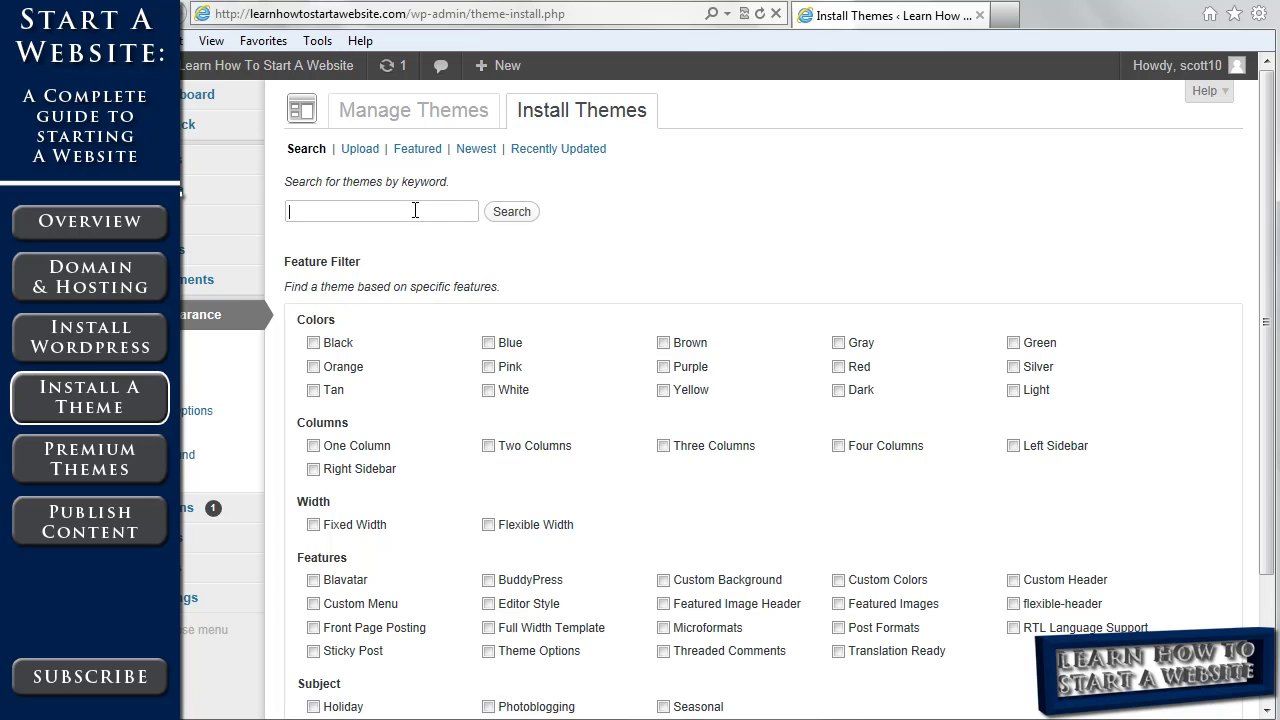
scroll(1040, 290, "down", 3)
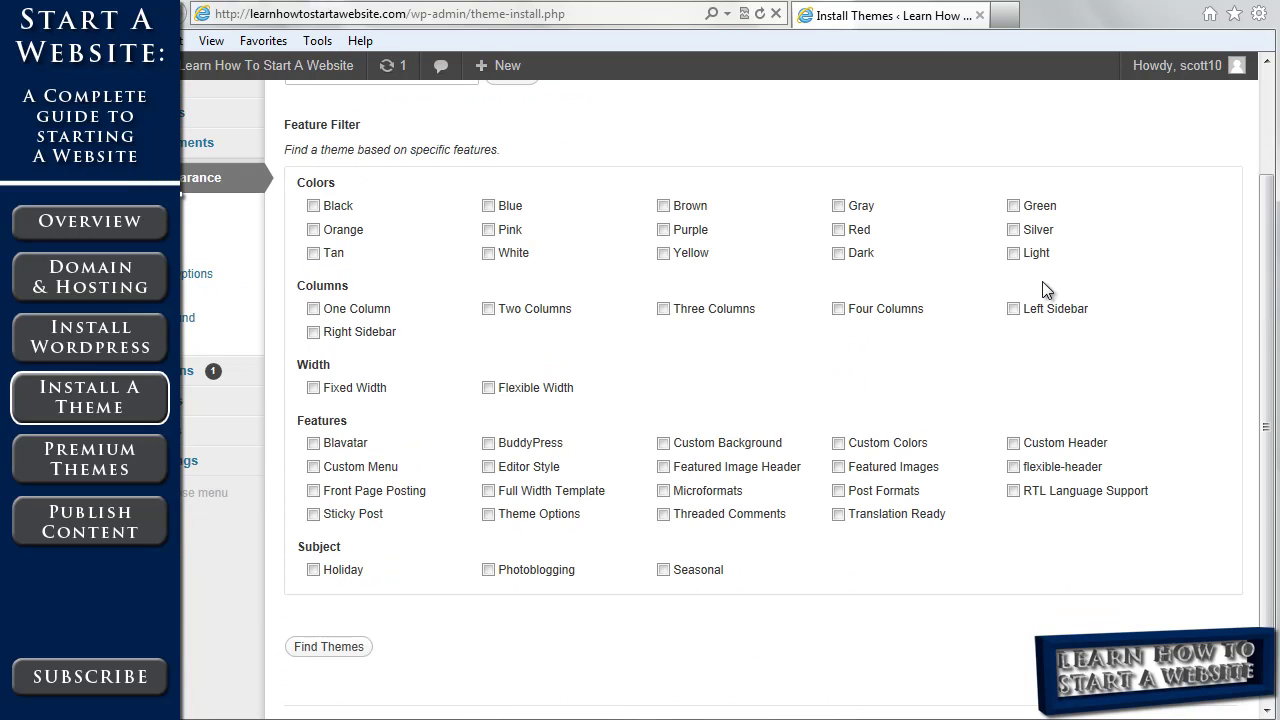
- Filter themes by Blue and Two Columns and scroll through the 176 results
left_click(489, 206)
left_click(489, 309)
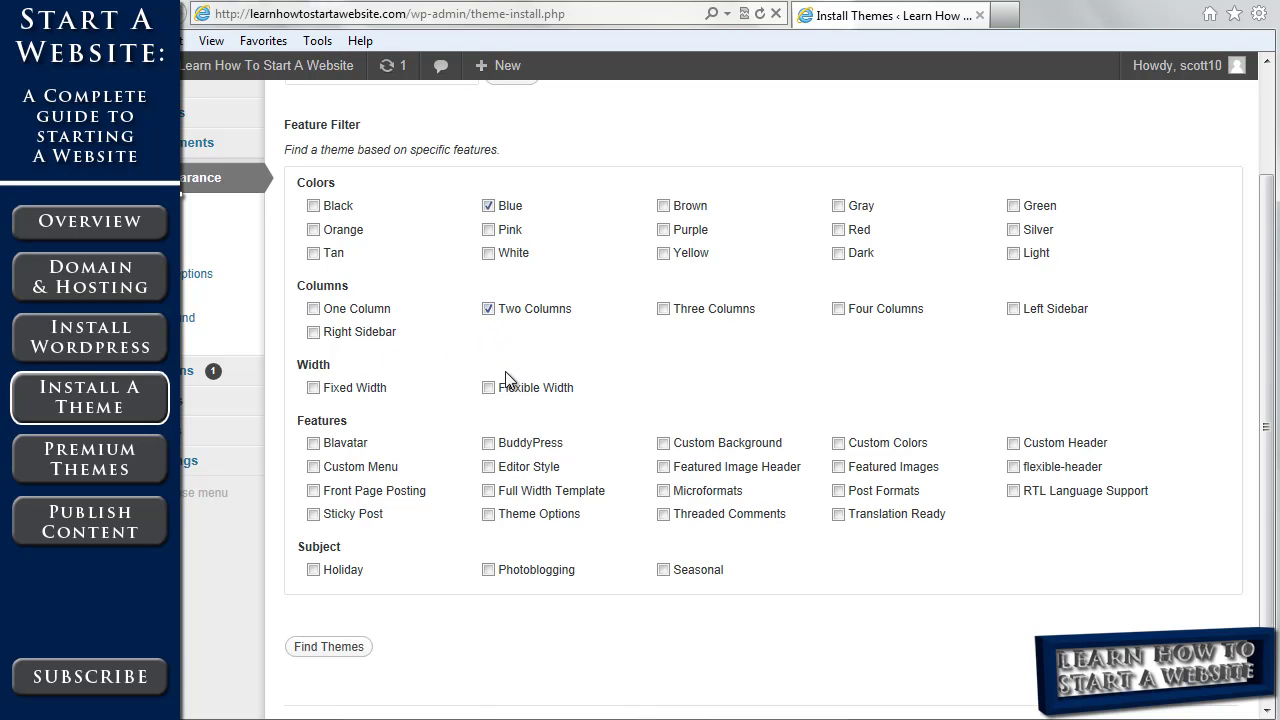
left_click(338, 648)
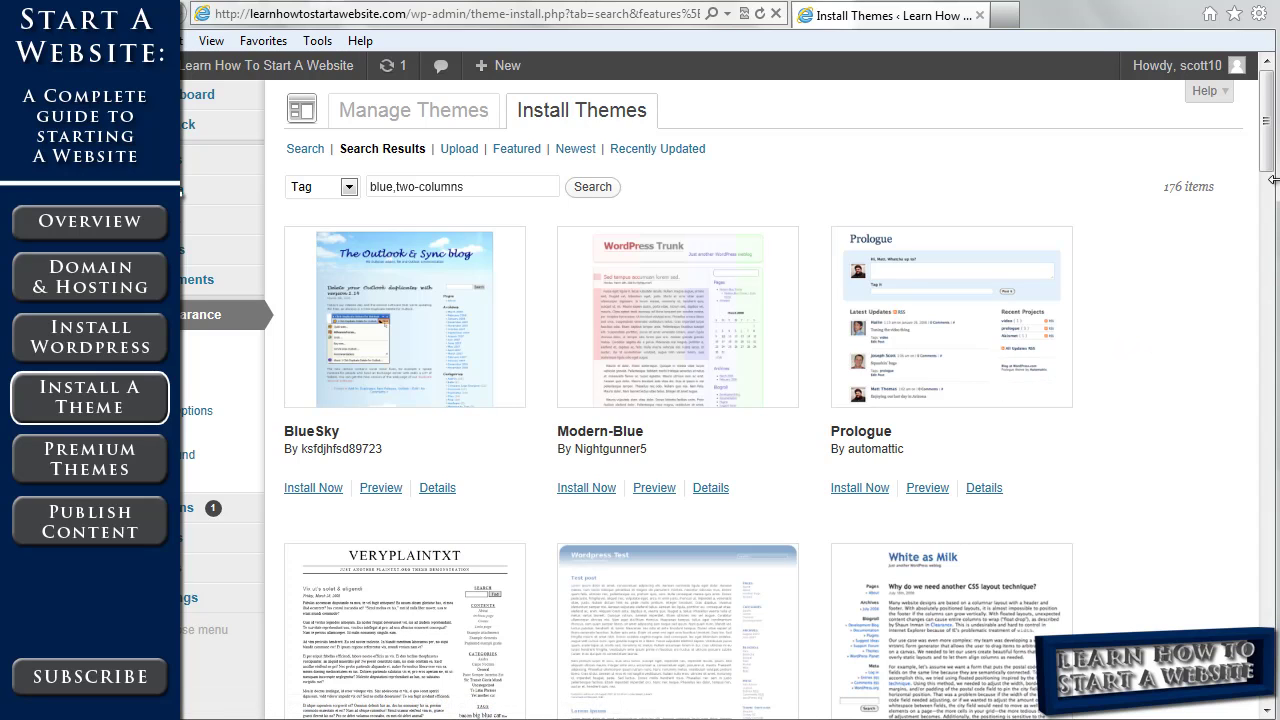
left_click_drag(1273, 152, 1271, 232)
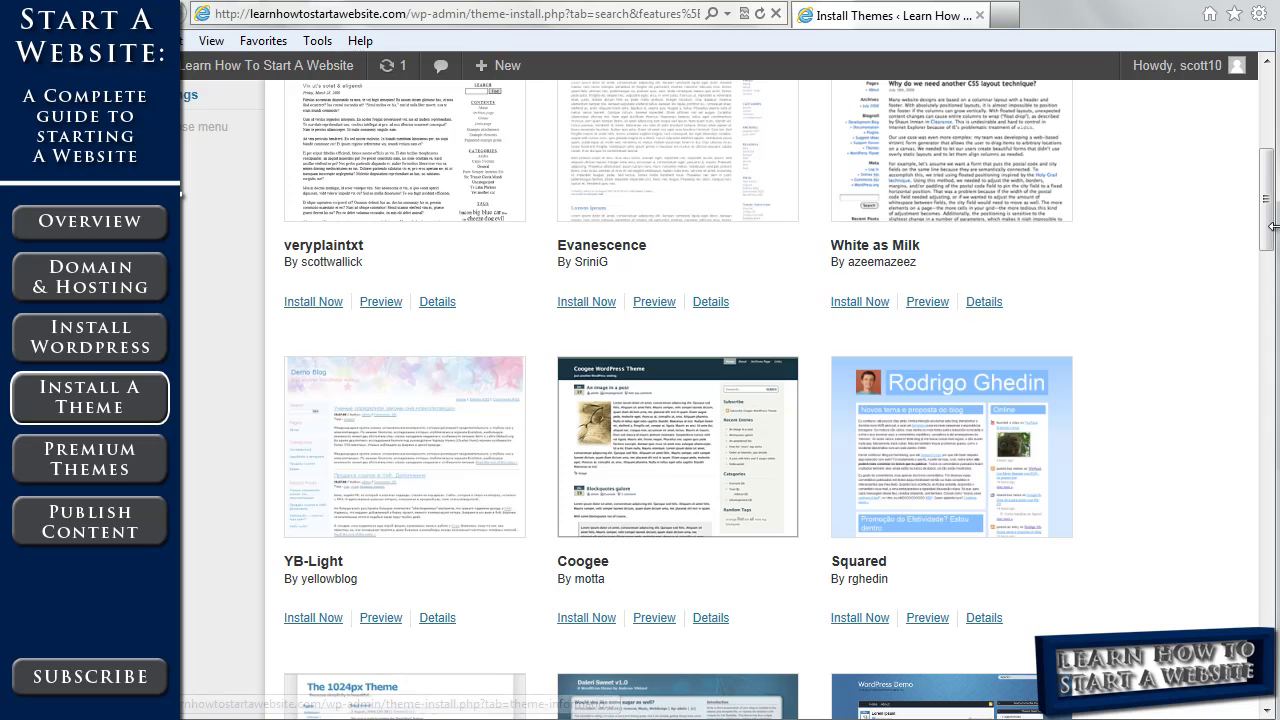
left_click_drag(1274, 200, 1266, 80)
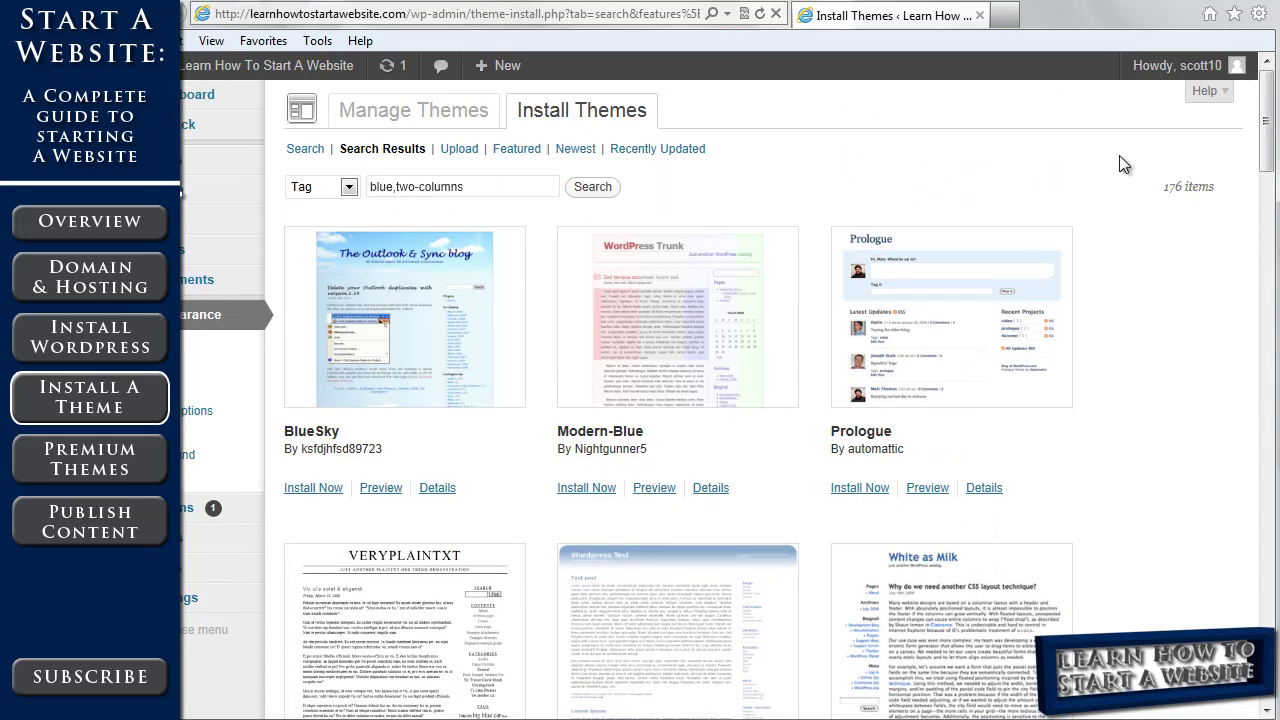
- Install the Montezuma 1.1.3 theme from the Featured themes and activate it
left_click(305, 150)
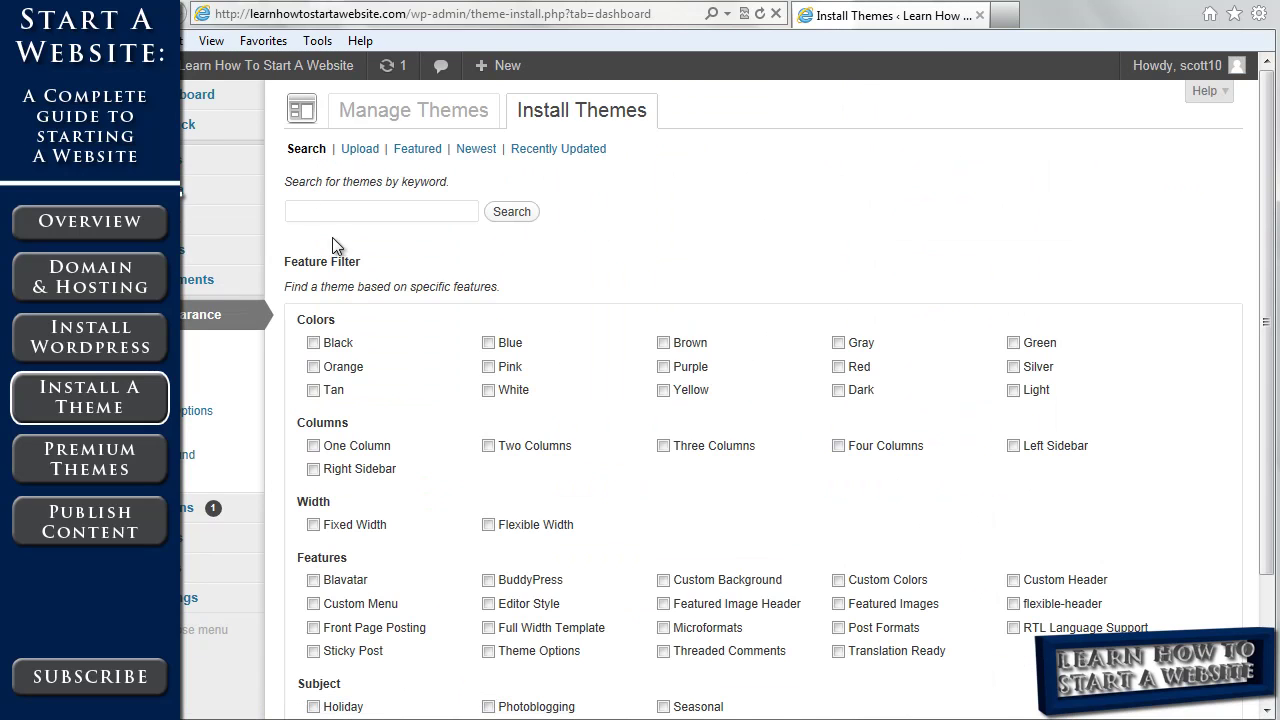
left_click(424, 150)
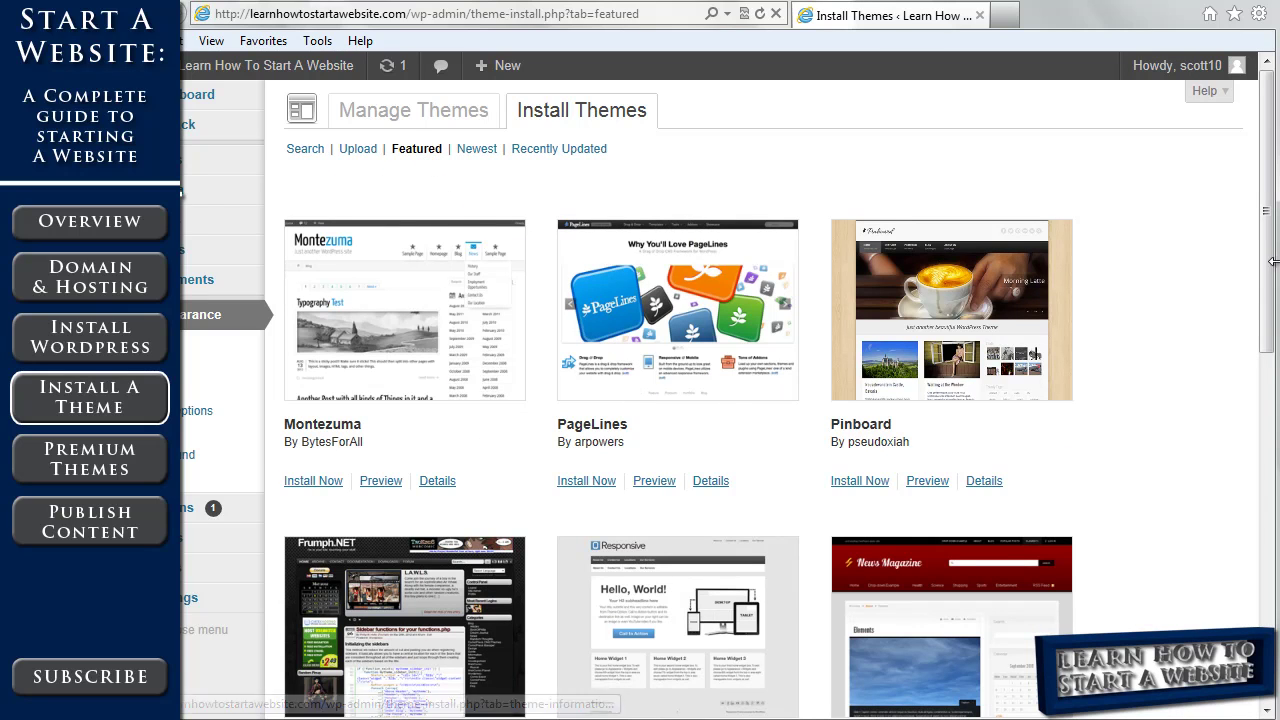
mouse_move(1272, 182)
left_mouse_down()
mouse_move(1278, 312)
mouse_move(1270, 196)
left_mouse_up()
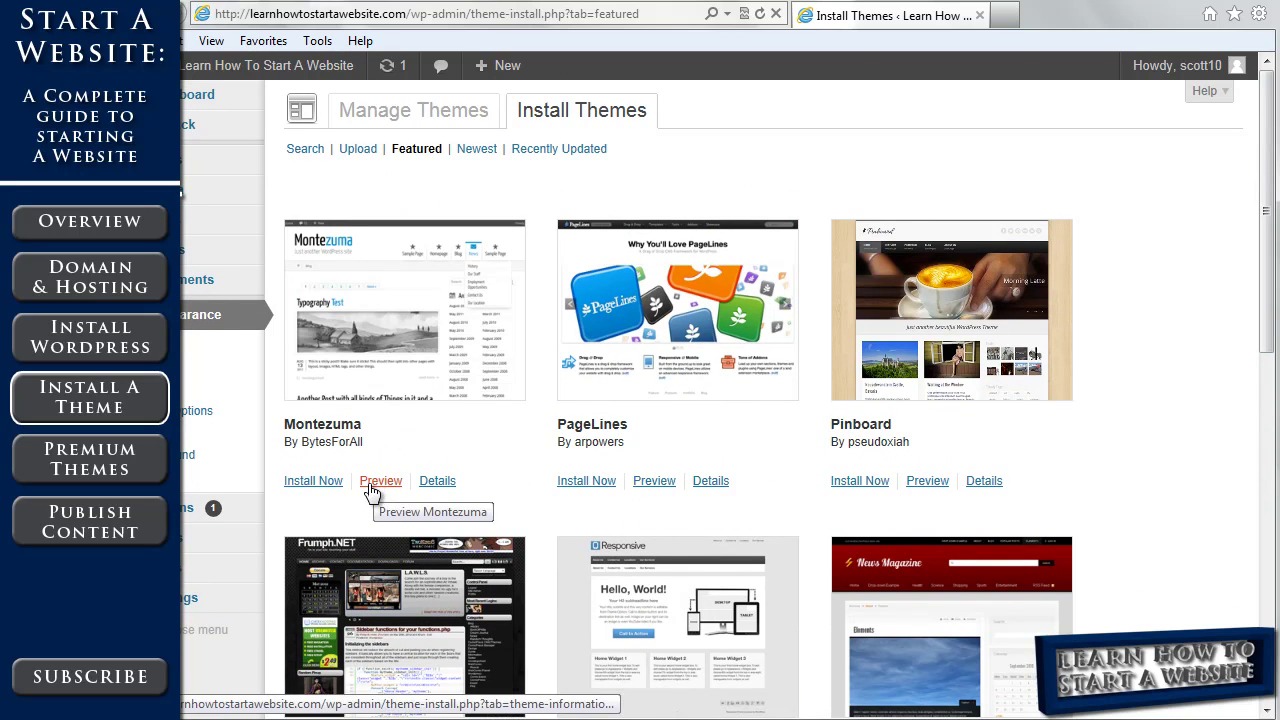
left_click(318, 483)
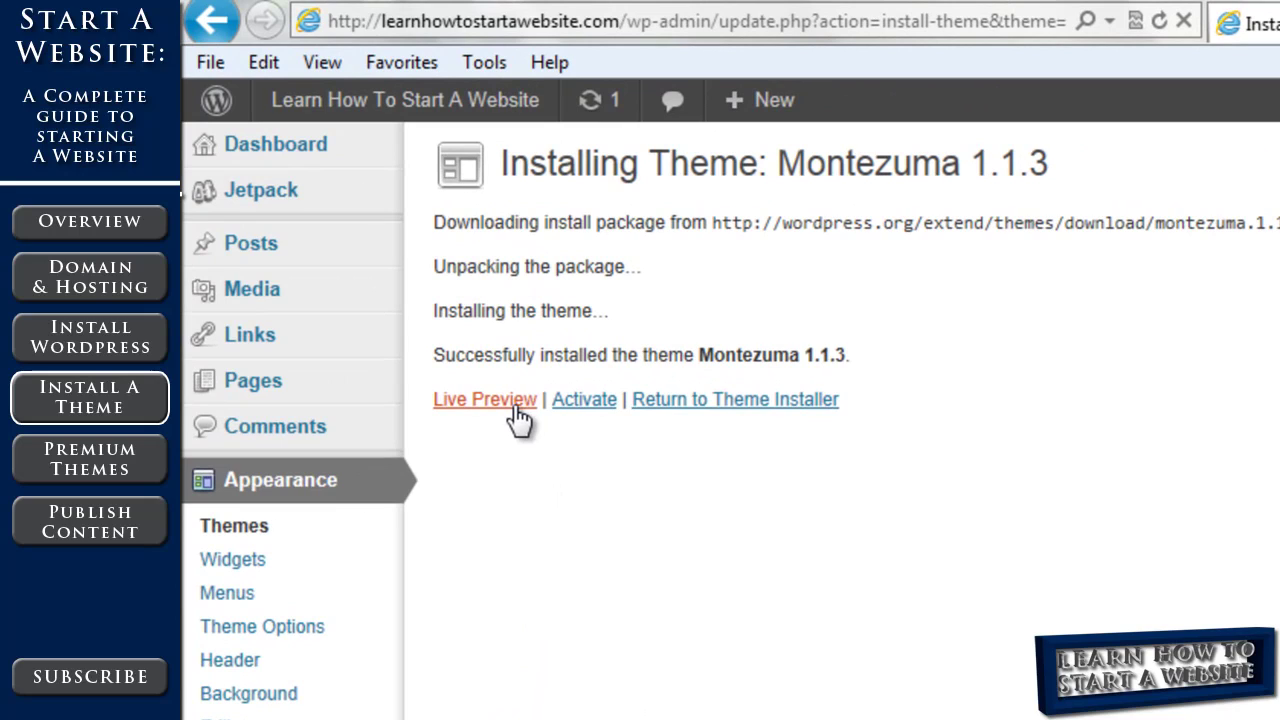
left_click(585, 405)
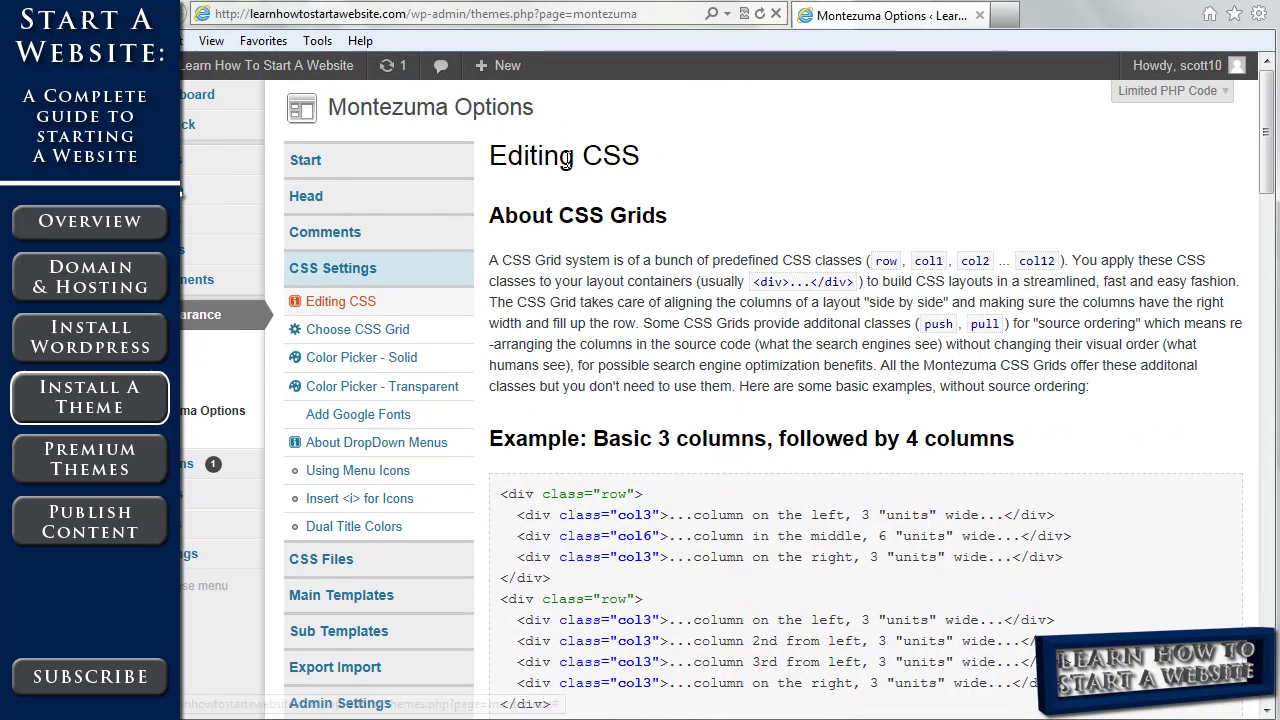
- Look through Montezuma's Head, Comments and CSS Settings option sections
left_click(356, 198)
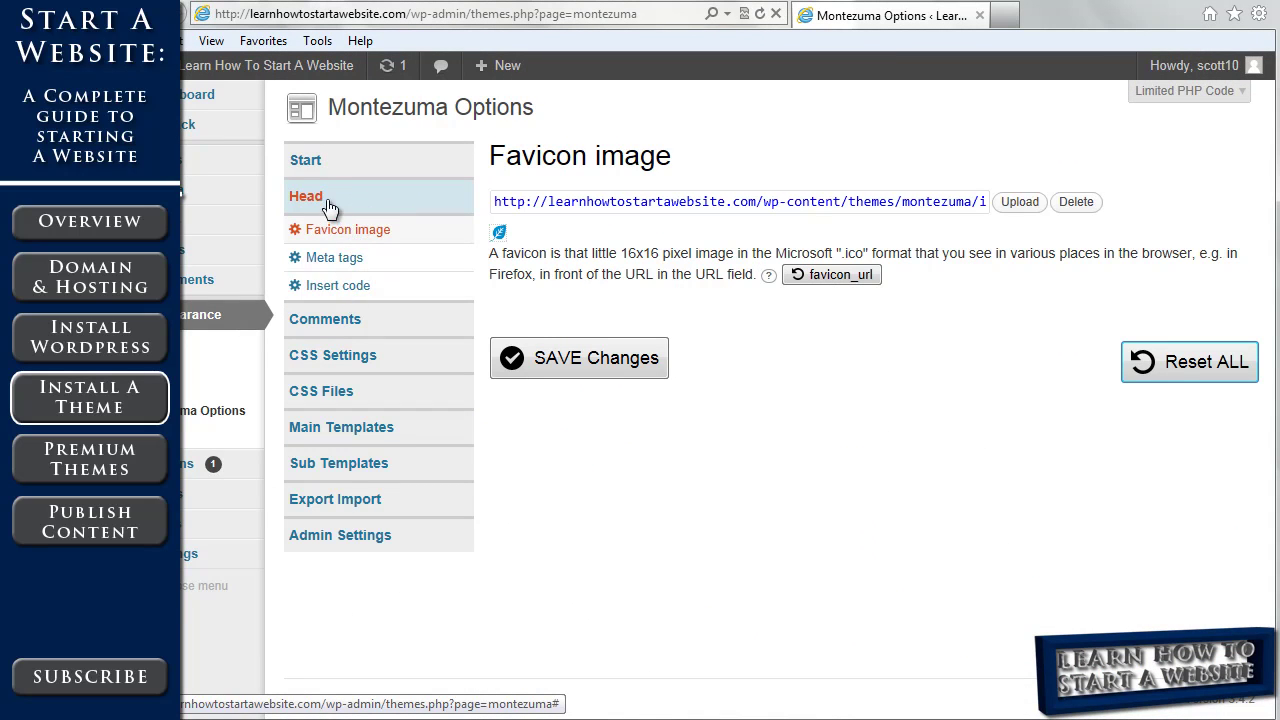
left_click(338, 326)
left_click(332, 412)
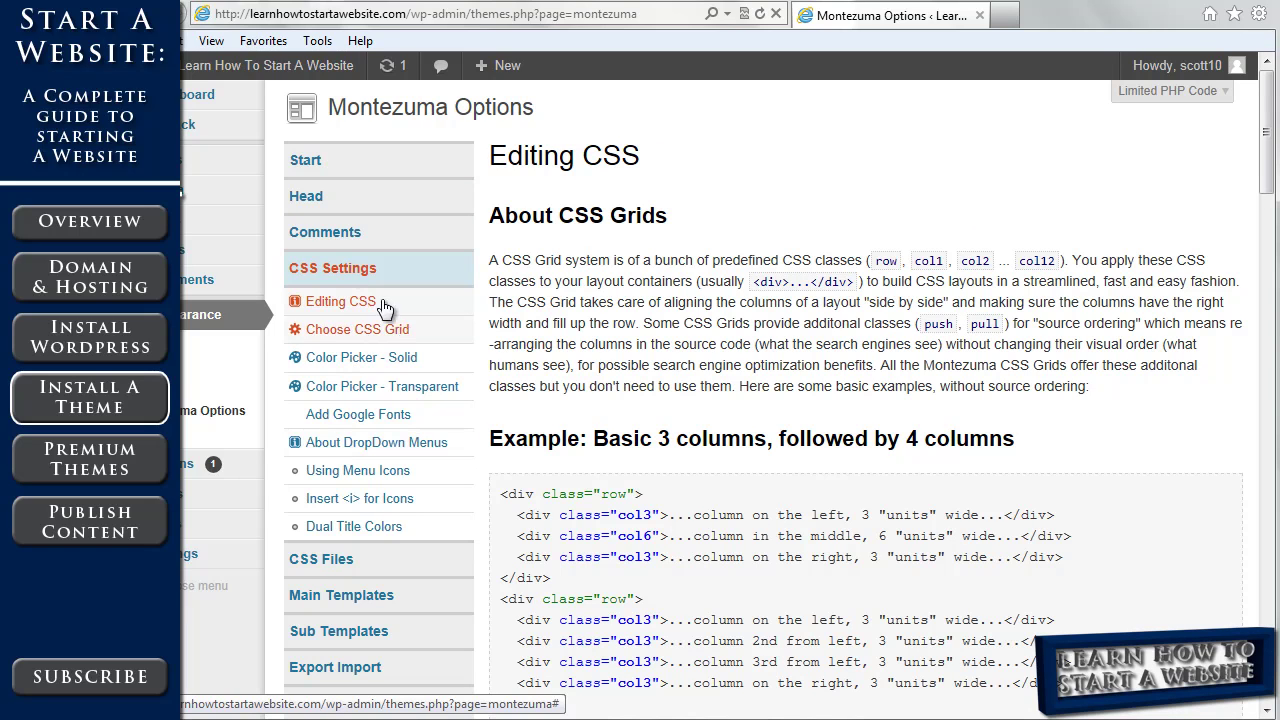
- Scroll the Montezuma-styled front page and read the 'Hip Young Woman' post
left_click(241, 66)
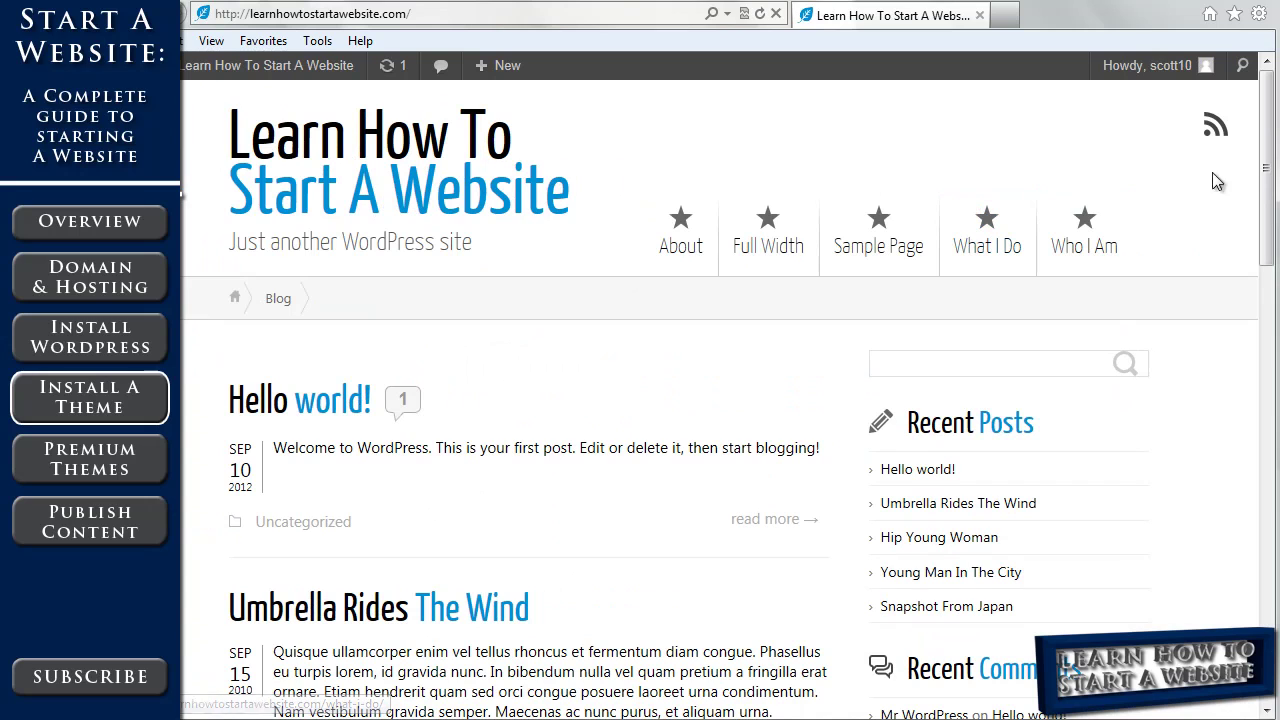
left_click_drag(1266, 159, 1266, 232)
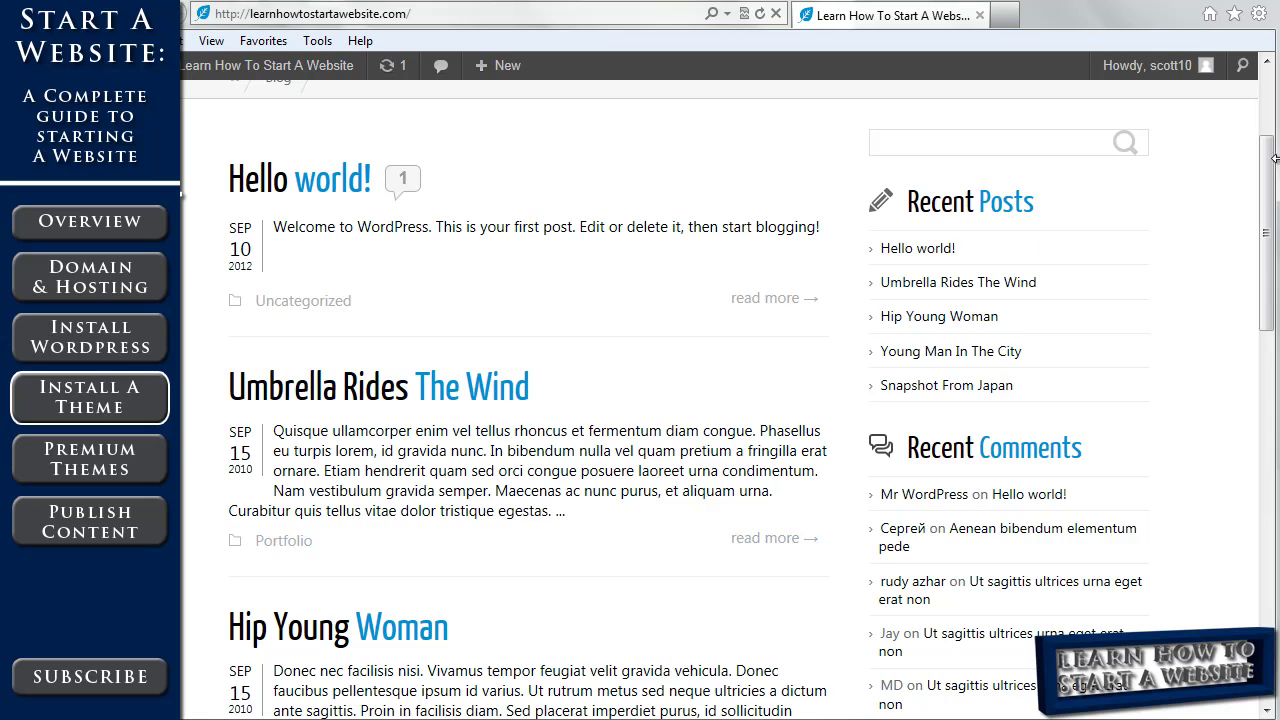
scroll(1272, 222, "down", 2)
left_click_drag(1272, 222, 1270, 249)
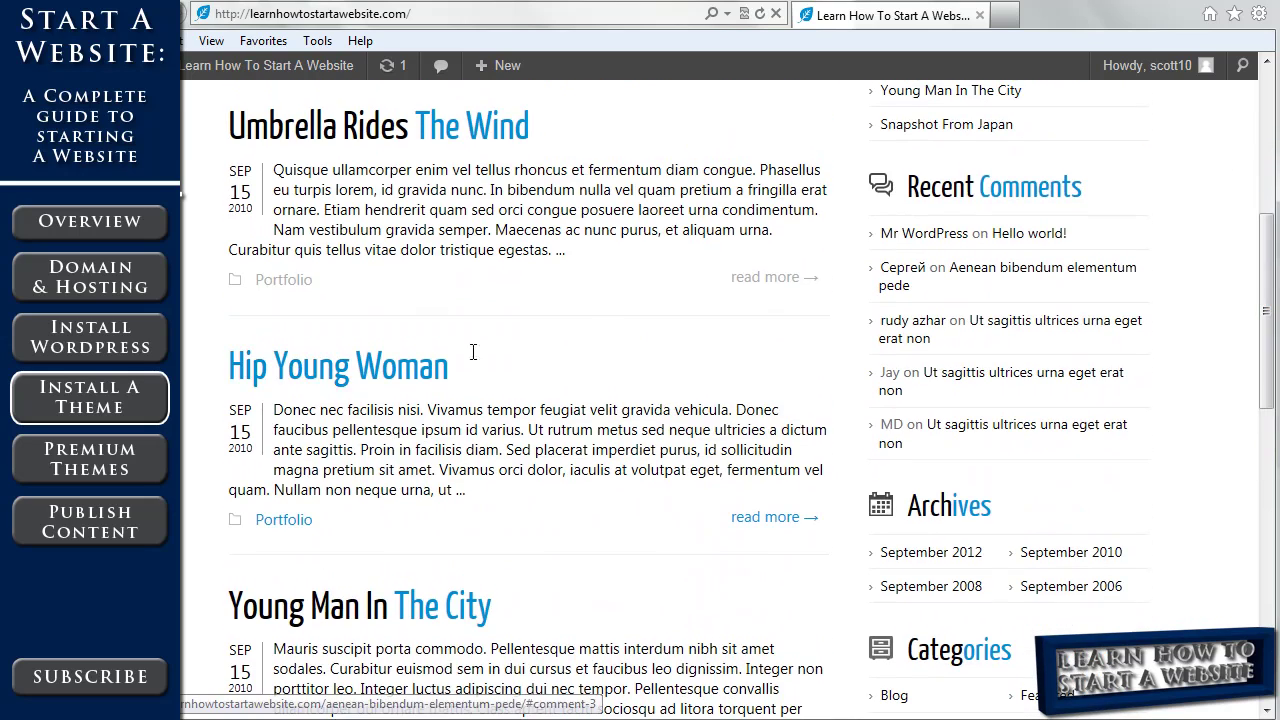
left_click(305, 372)
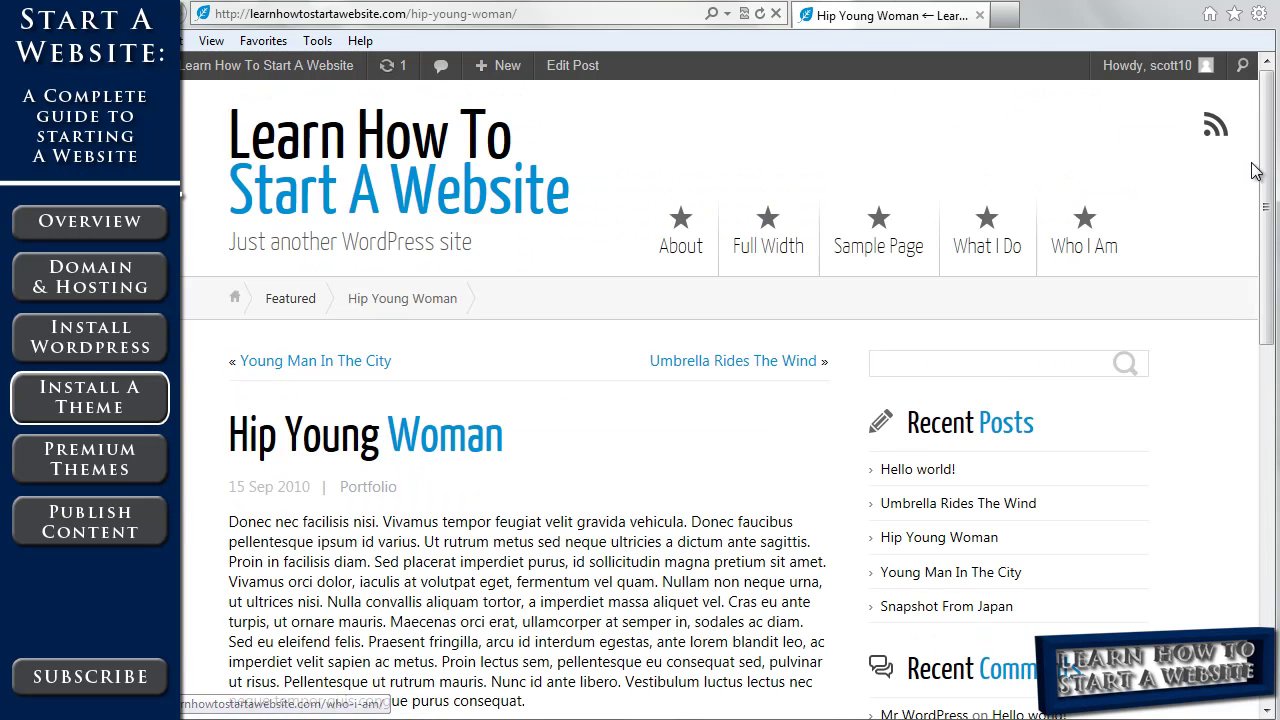
left_click_drag(1268, 195, 1255, 167)
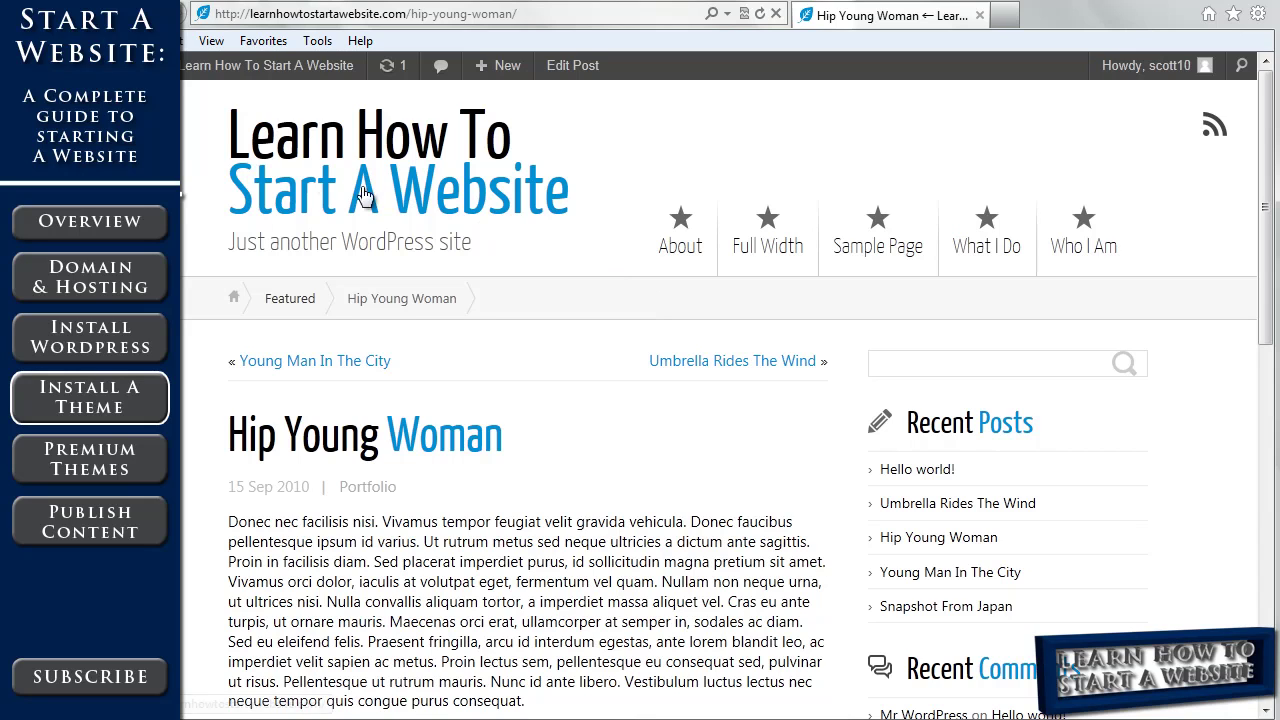
- Install the News 0.3 theme from the Featured themes and activate it in place of Montezuma
mouse_move(228, 66)
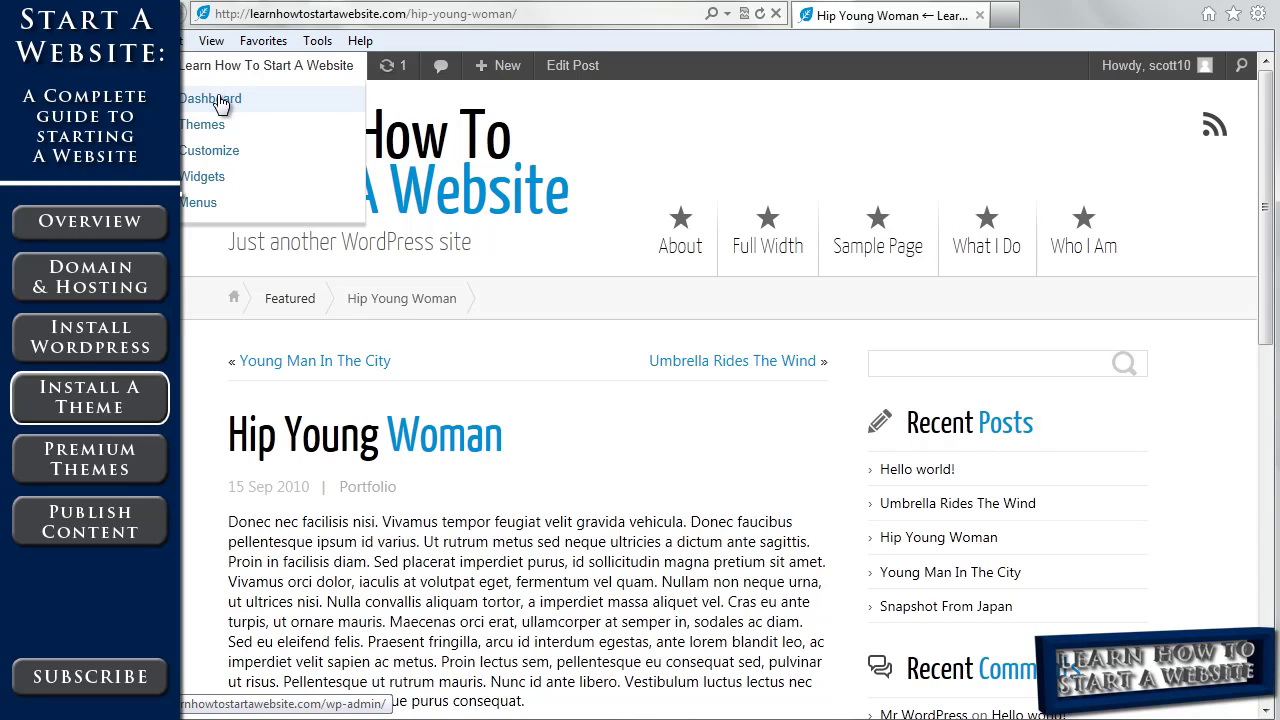
left_click(221, 100)
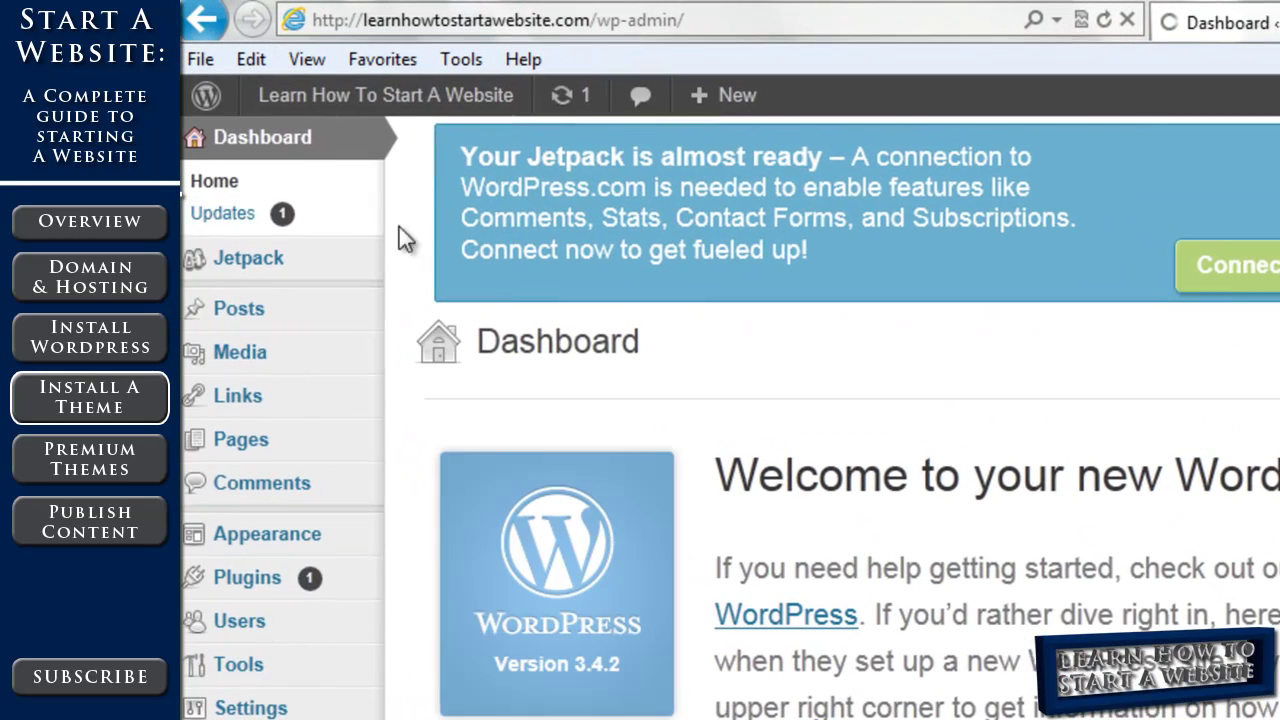
mouse_move(355, 462)
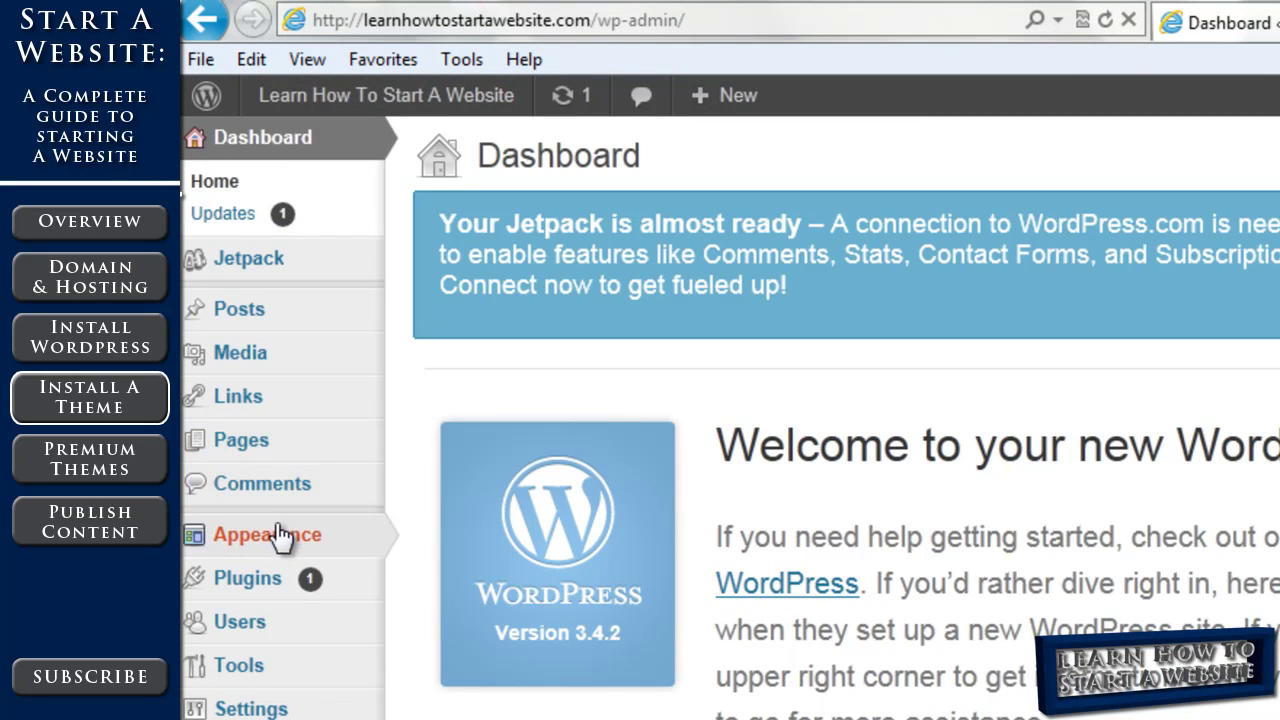
mouse_move(282, 541)
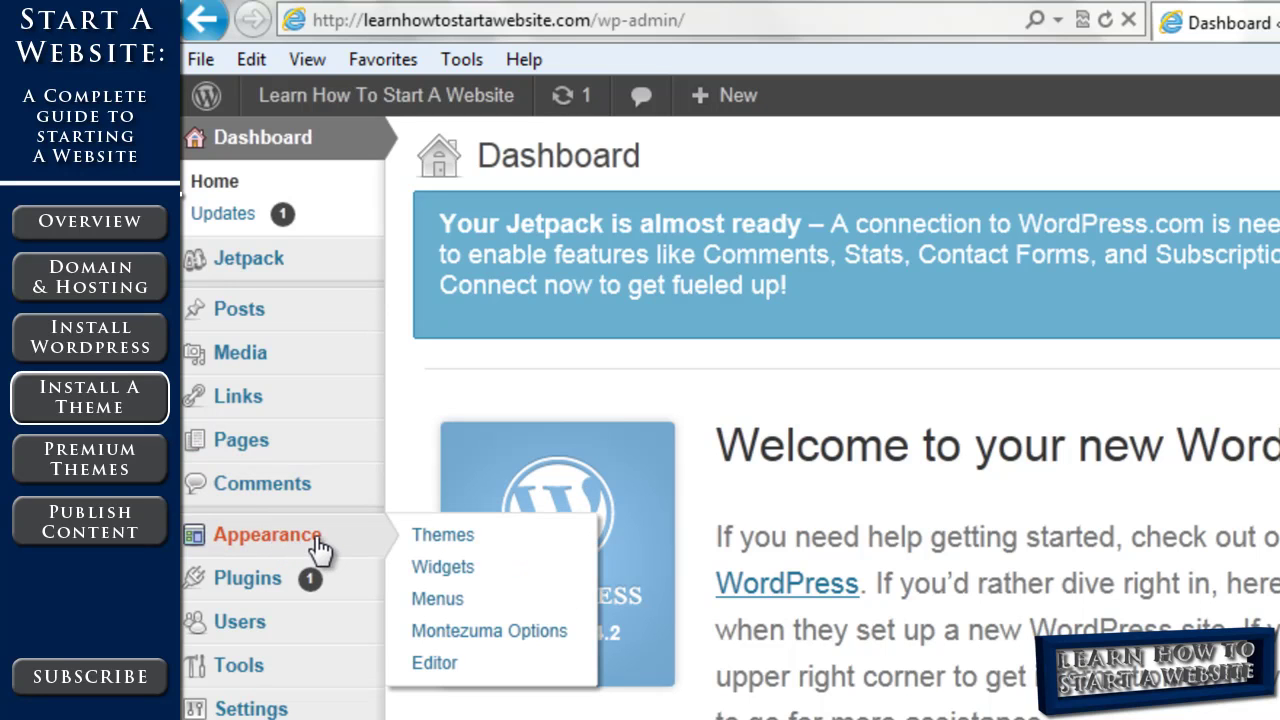
left_click(427, 545)
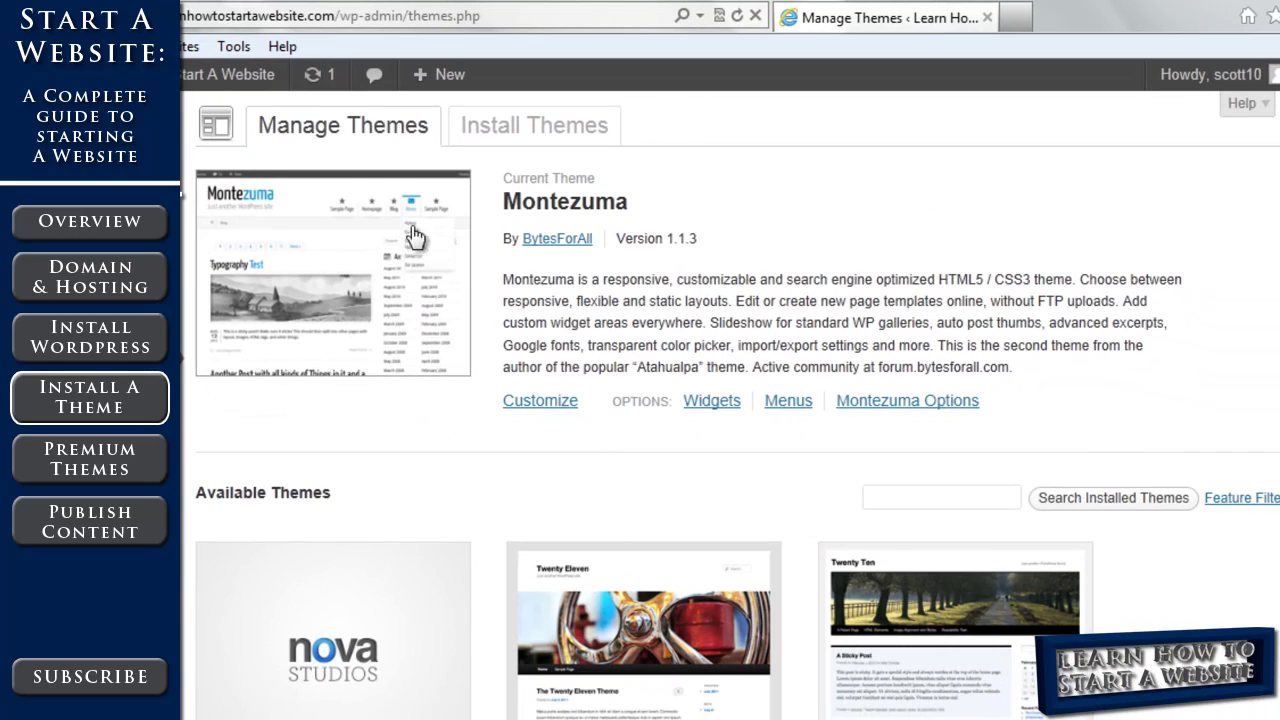
left_click(511, 129)
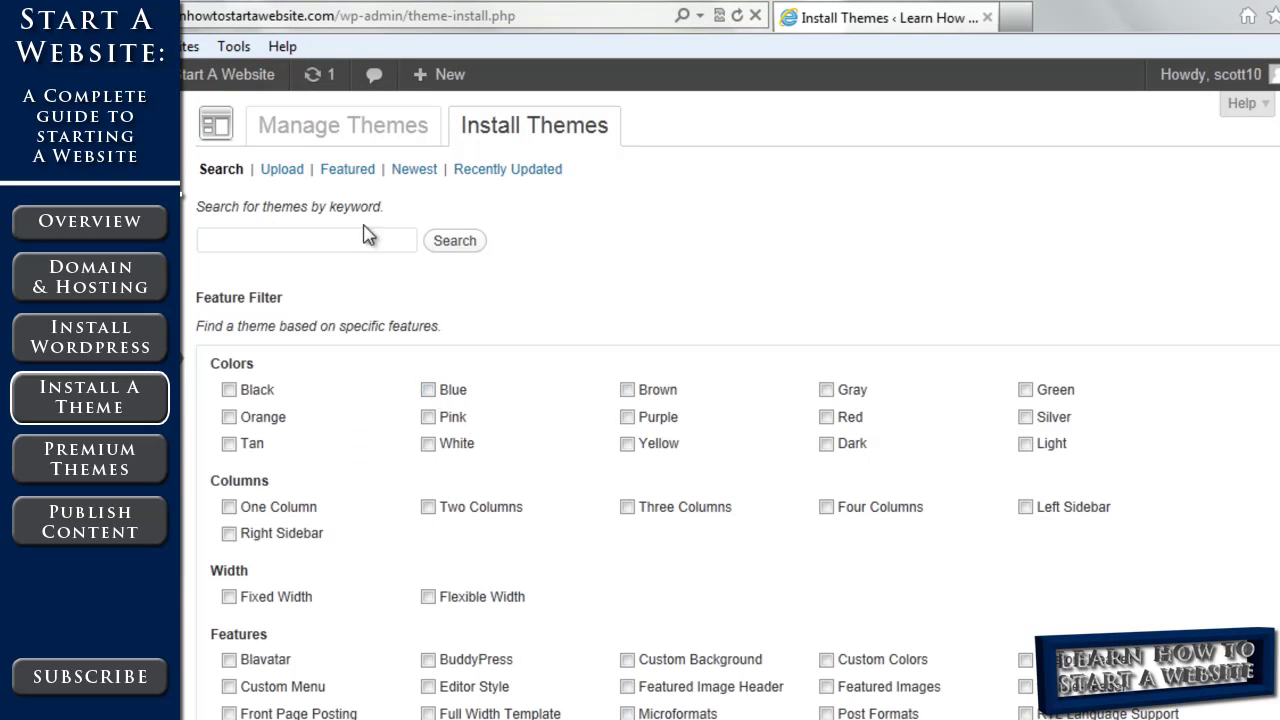
left_click(352, 171)
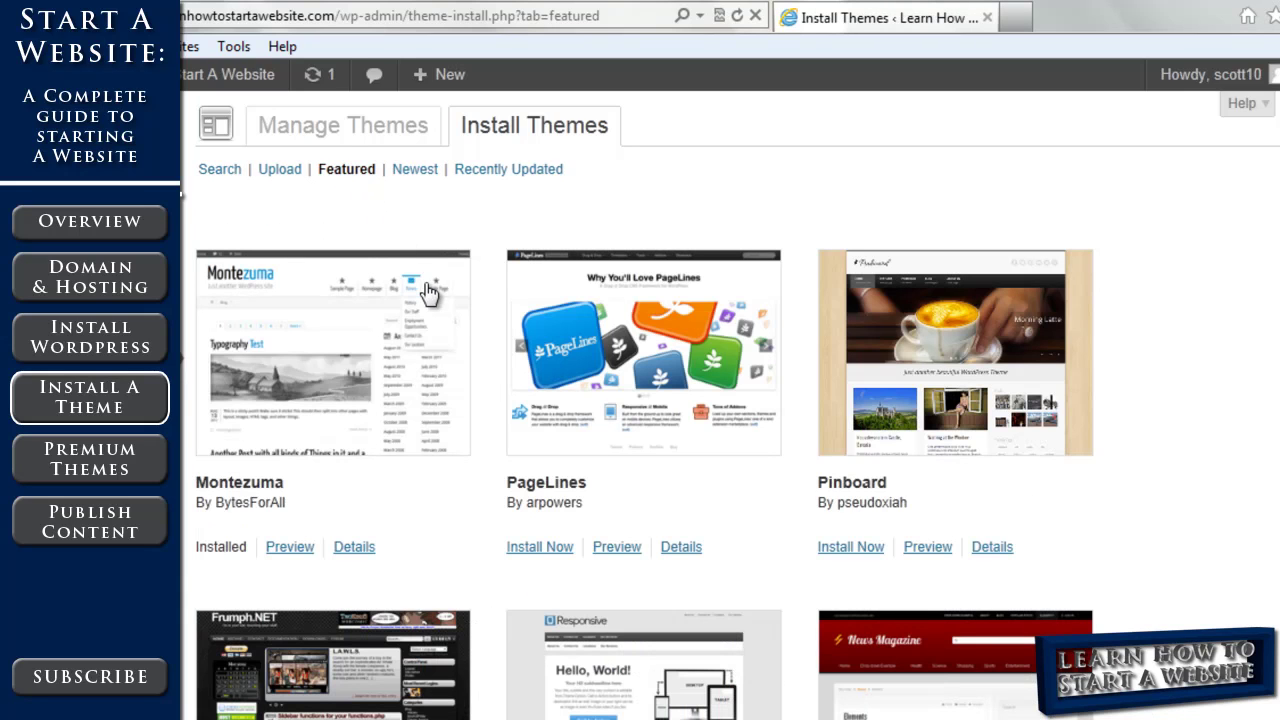
scroll(943, 620, "down", 3)
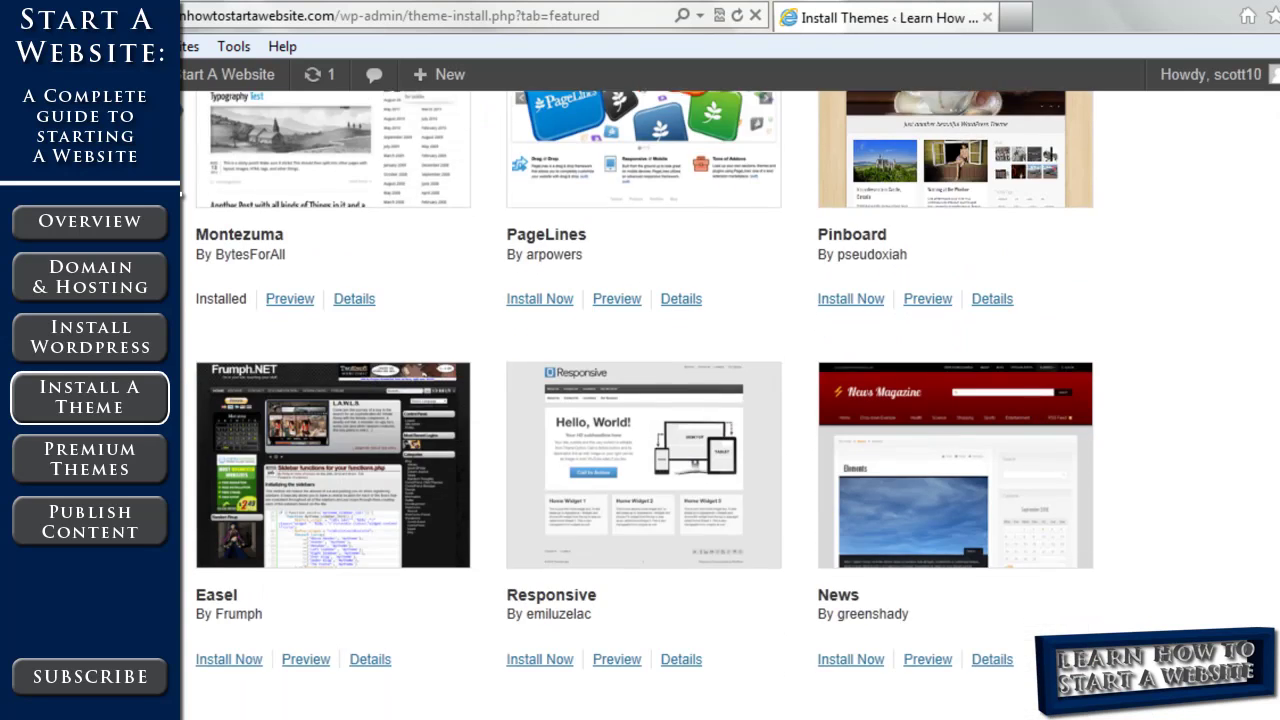
left_click(868, 660)
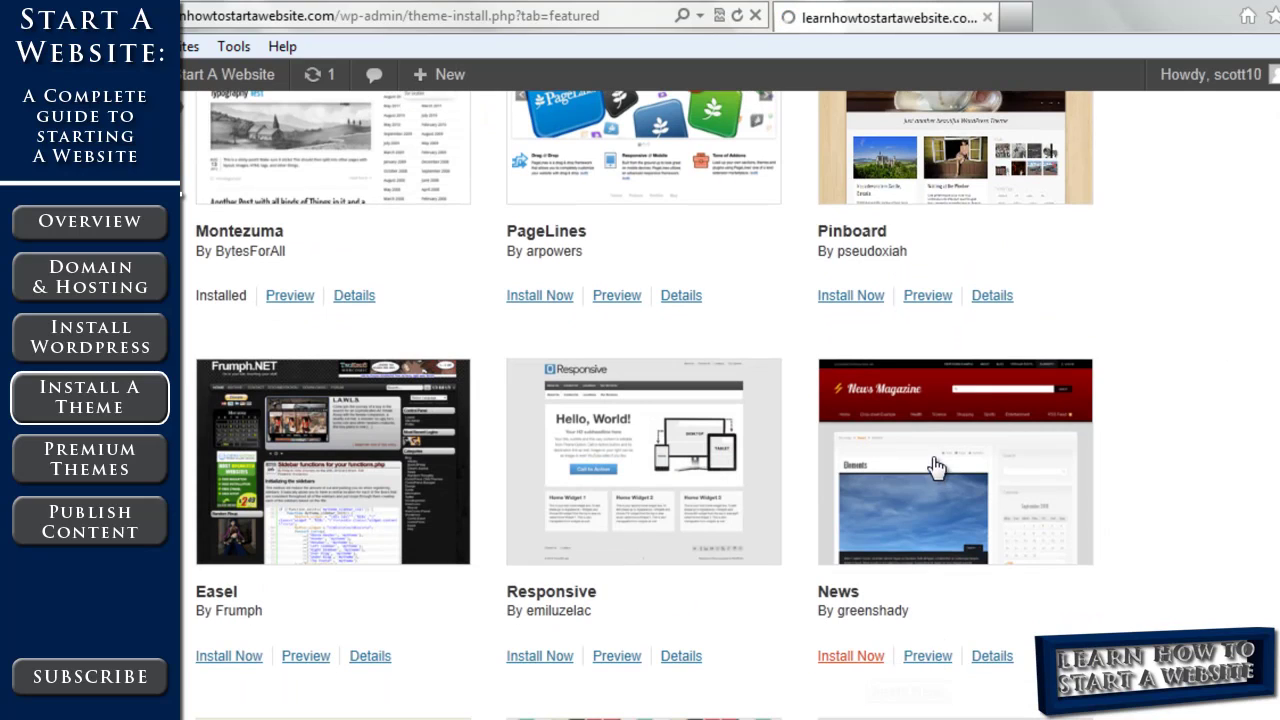
left_click(306, 300)
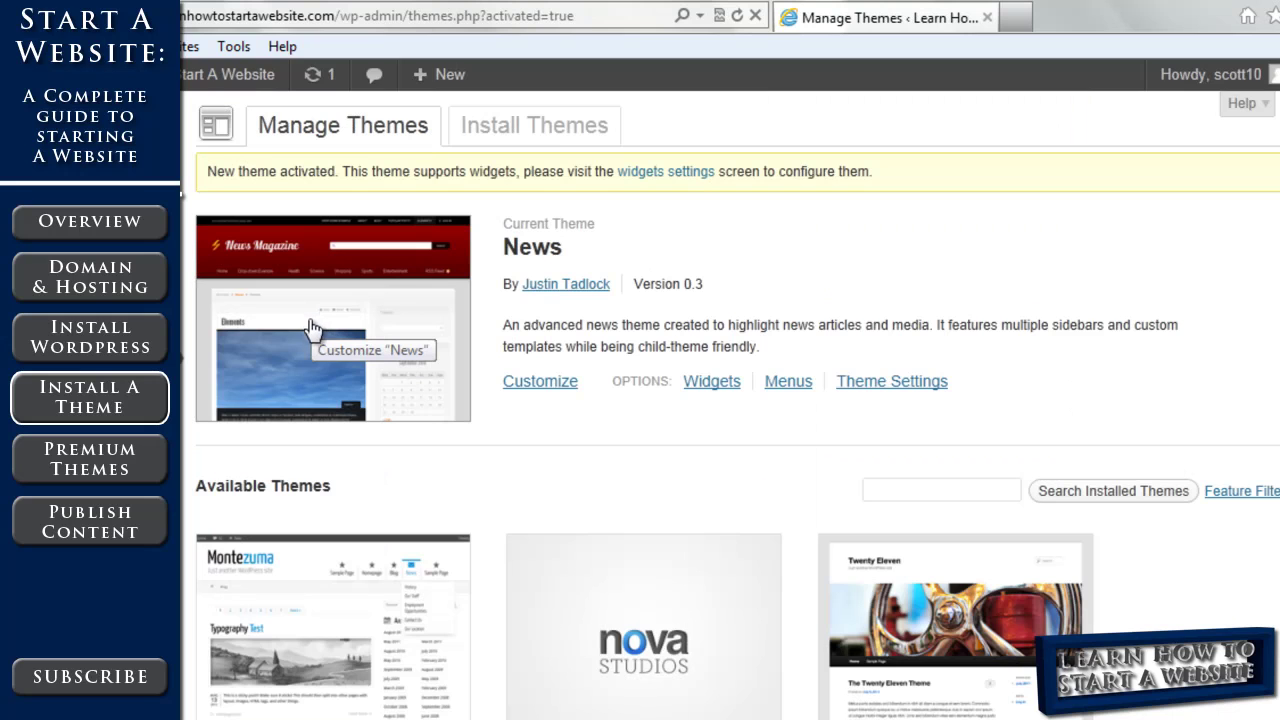
- View the front page with the News theme's red header and scroll through it
mouse_move(230, 74)
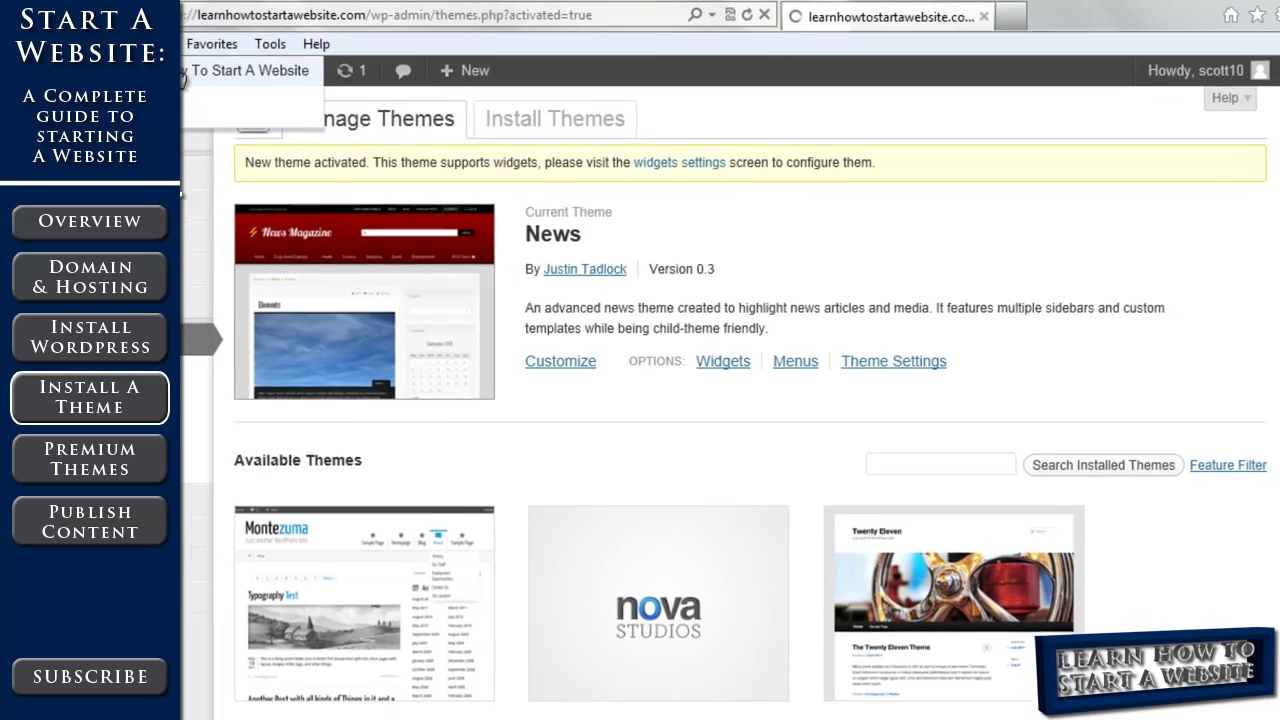
left_click(230, 78)
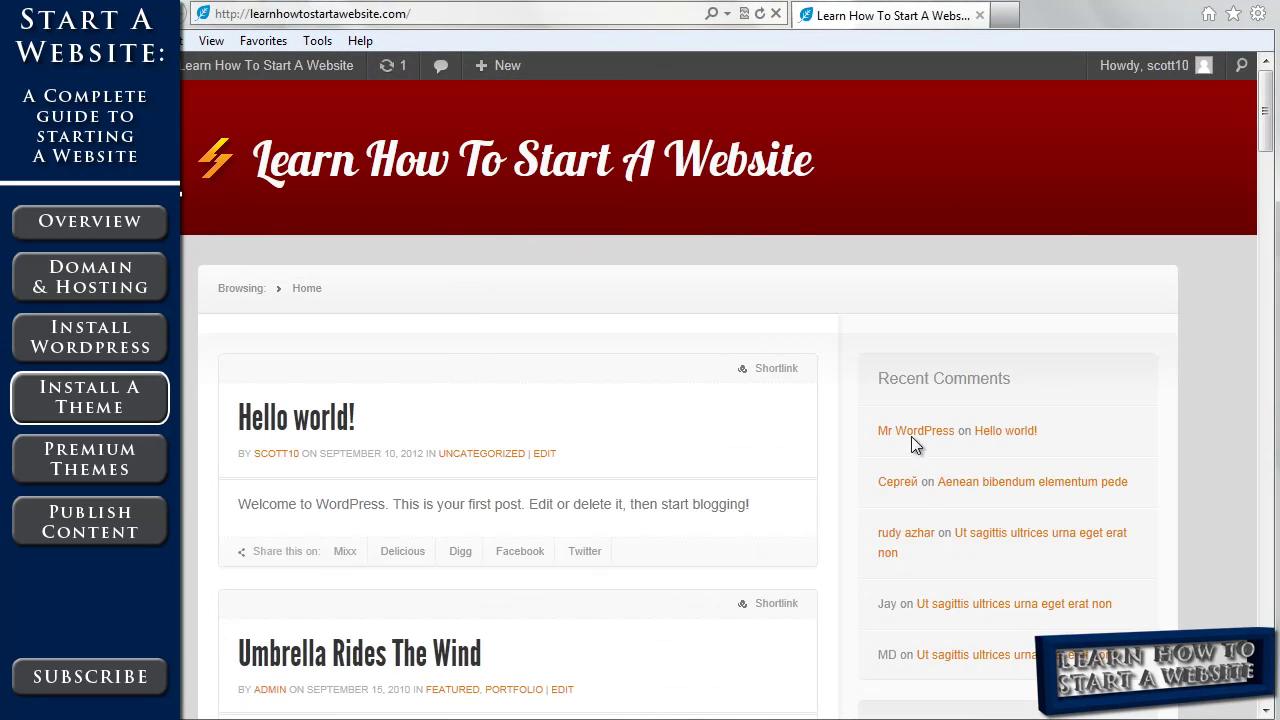
left_click(1272, 188)
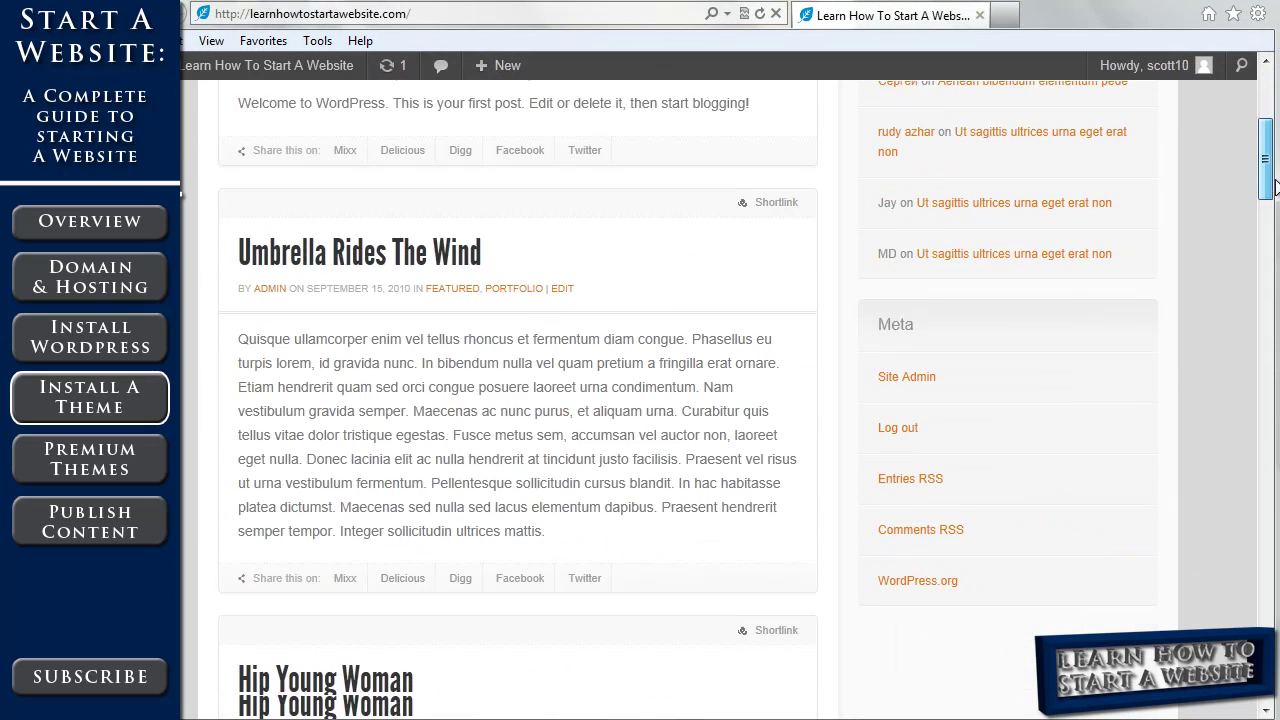
left_click_drag(1272, 188, 1272, 122)
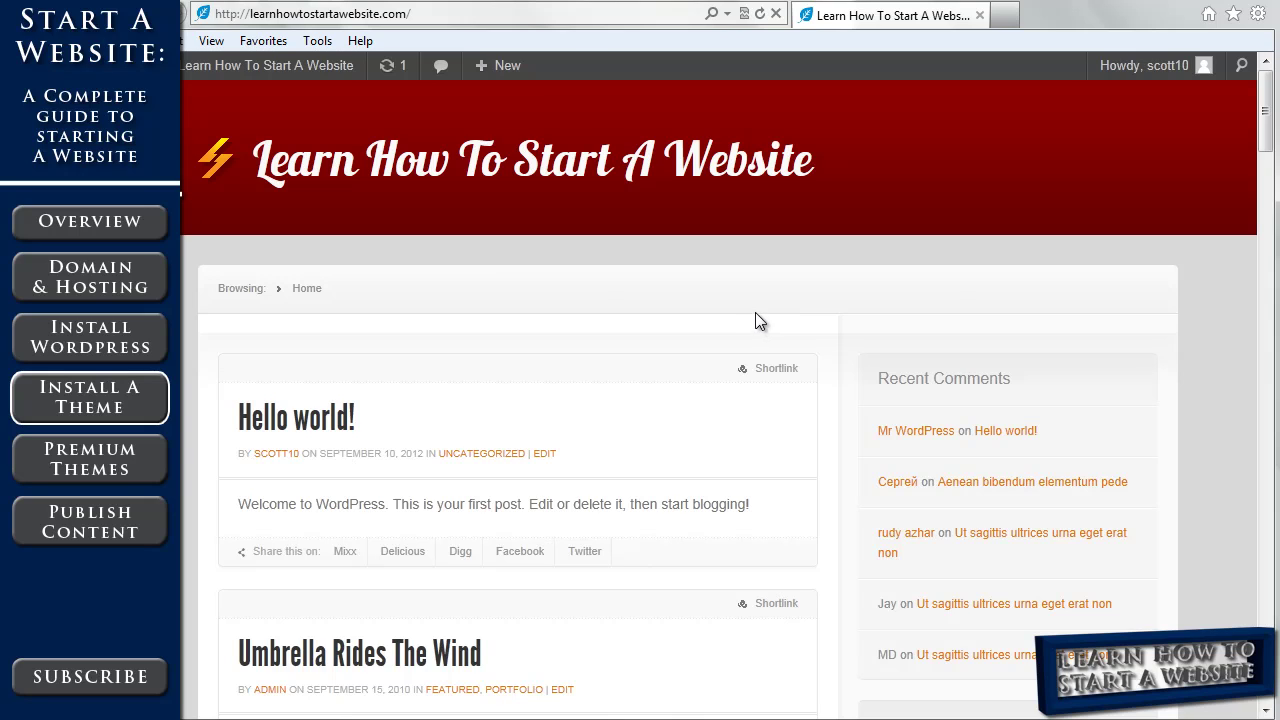
- Go to Themes > Install Themes and choose Upload for a .zip theme
mouse_move(300, 68)
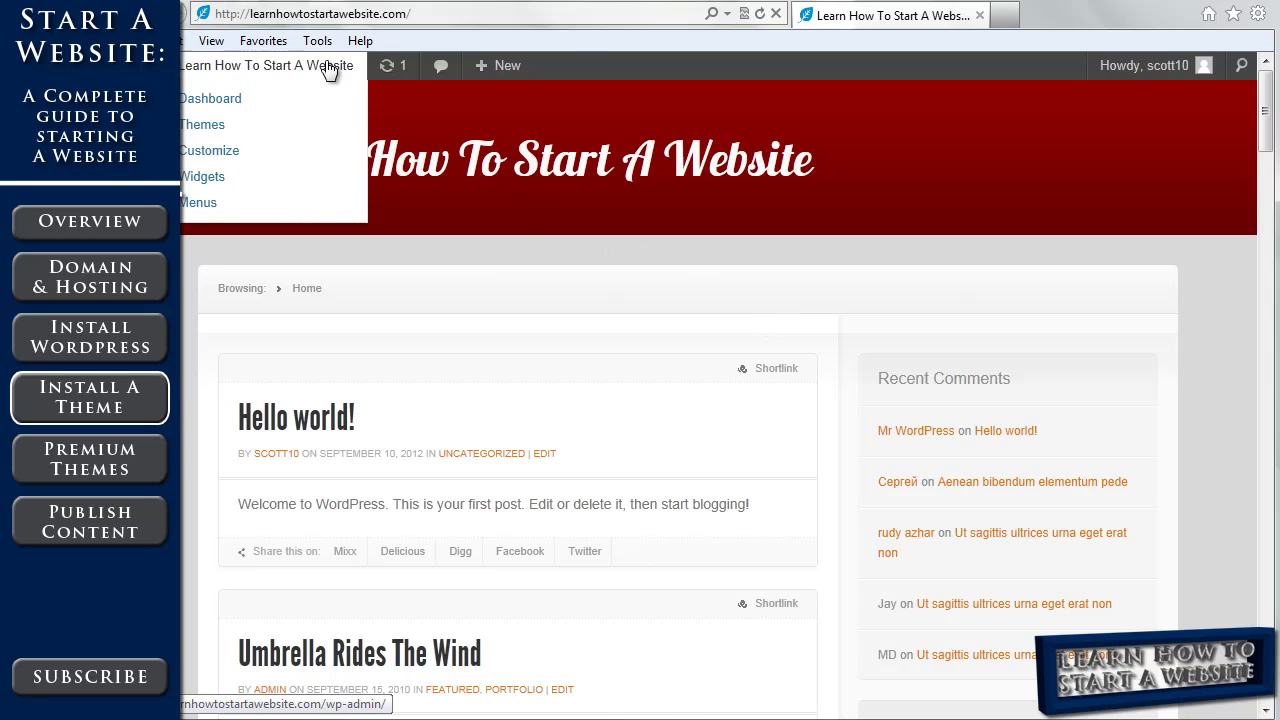
left_click(210, 126)
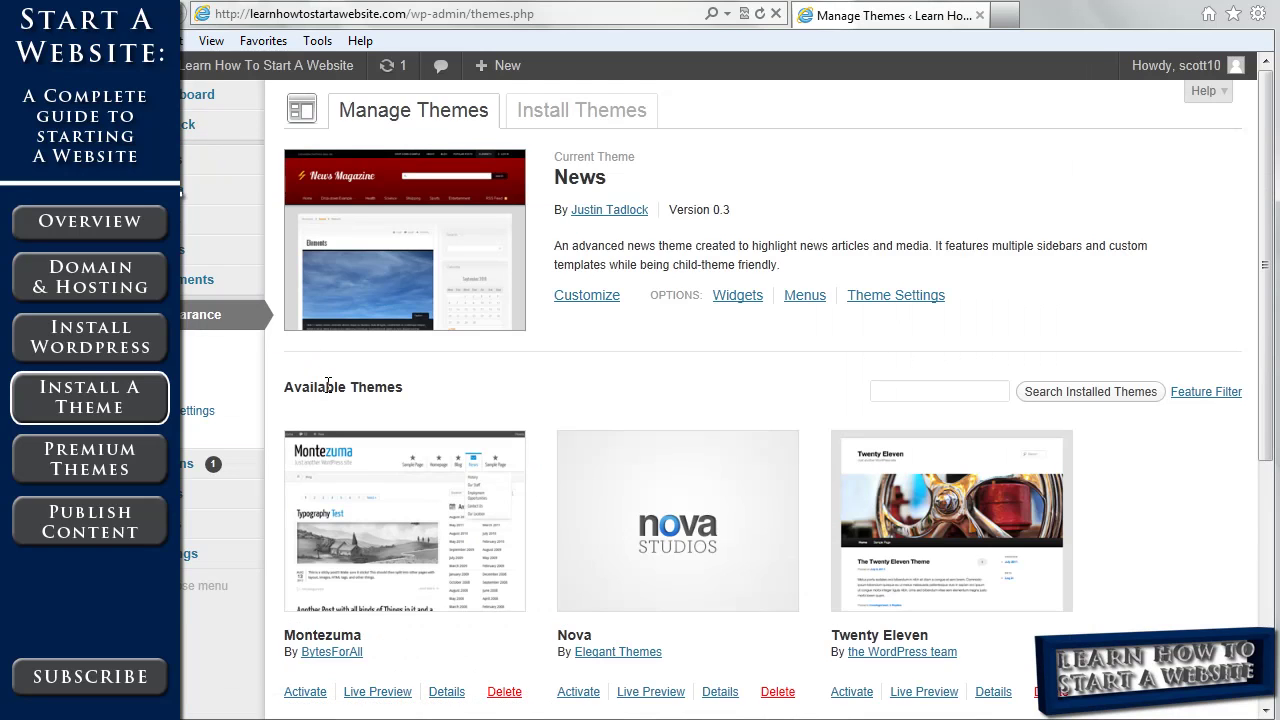
left_click(553, 114)
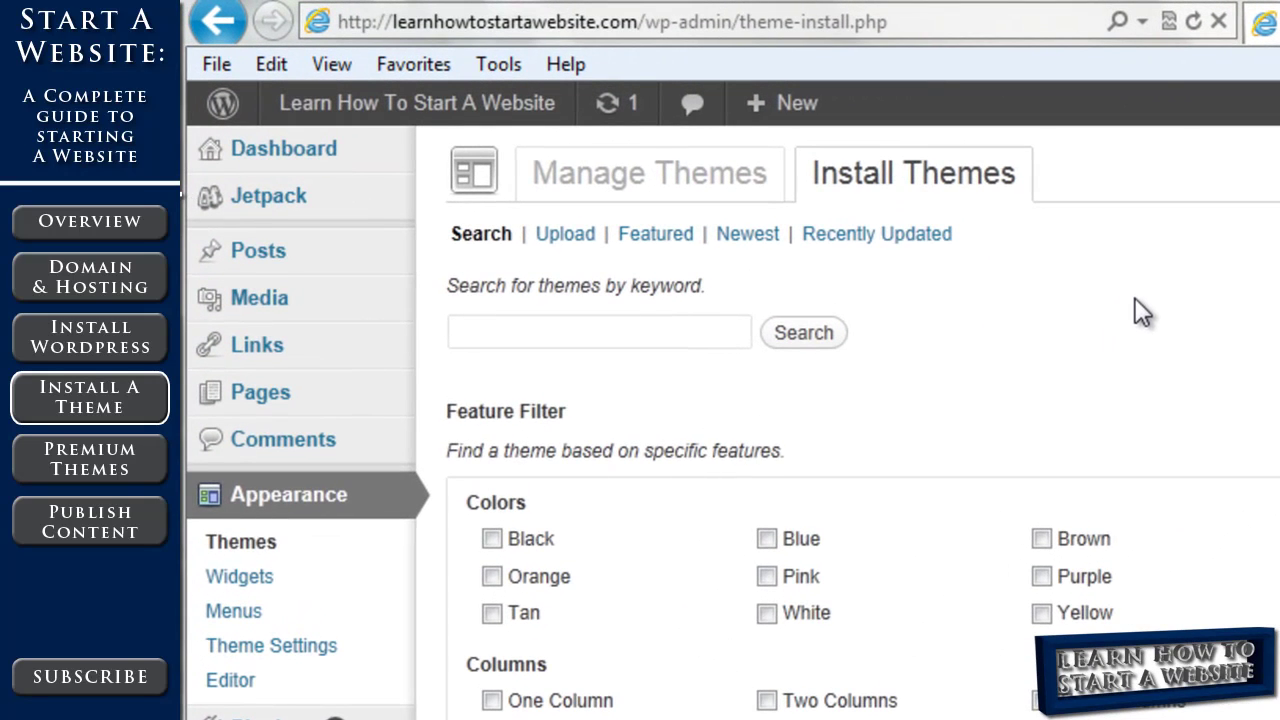
left_click(563, 245)
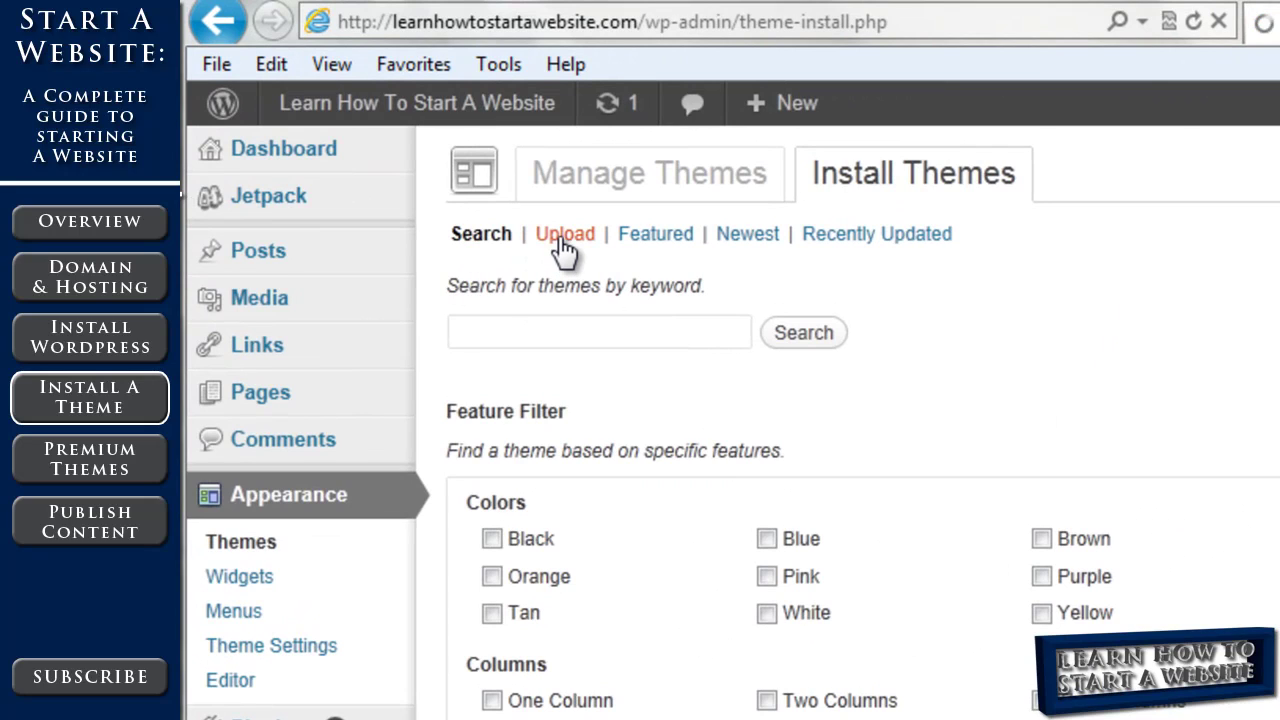